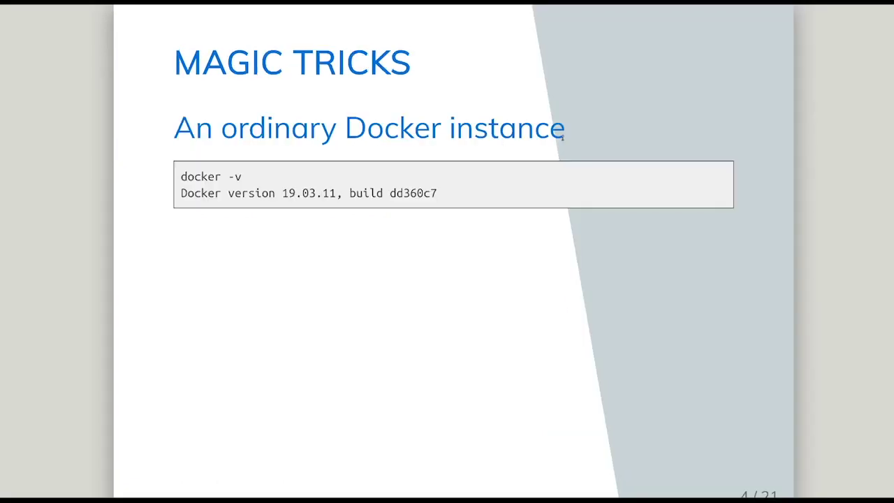
Clear the terminal, move up to the parent folder and delete the fastly-dashboards folder
key("alt+Tab")
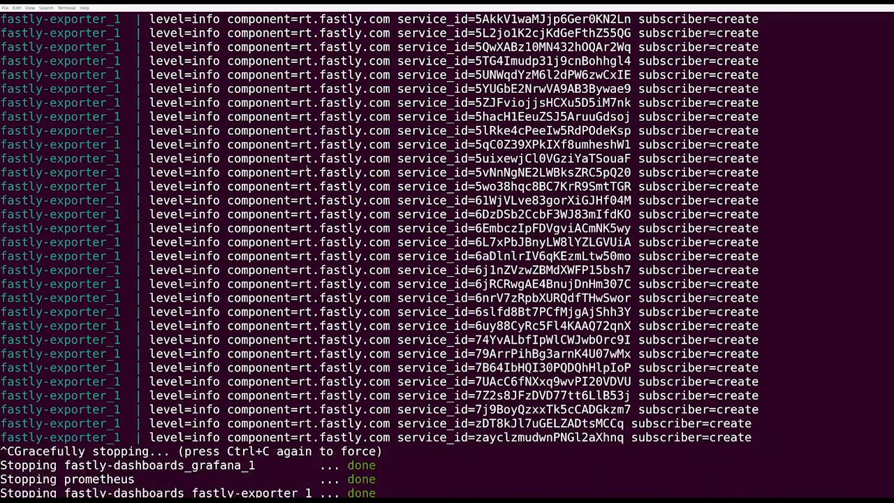
key("ctrl+l")
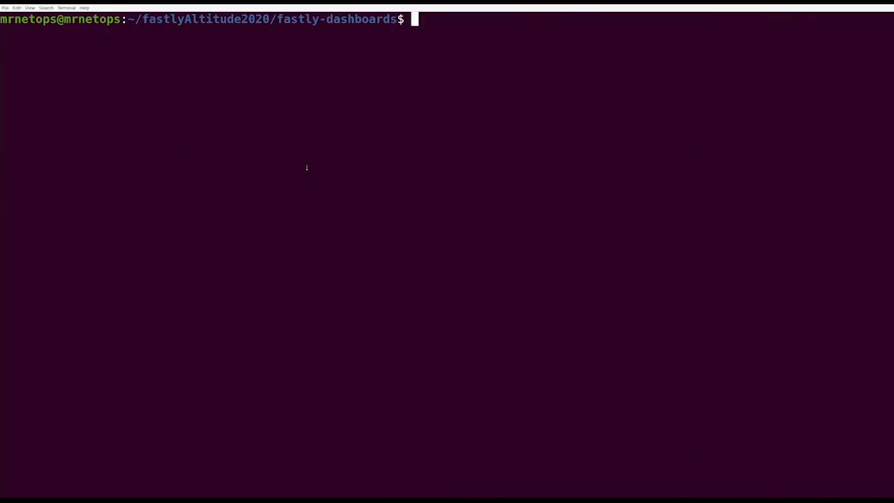
type("cd ..")
key("Return")
type("rm -rf fas")
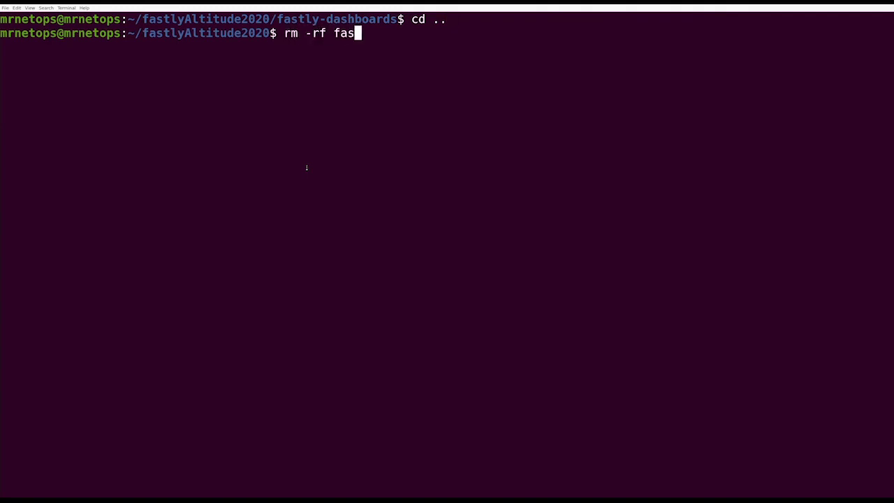
key("Tab")
key("Return")
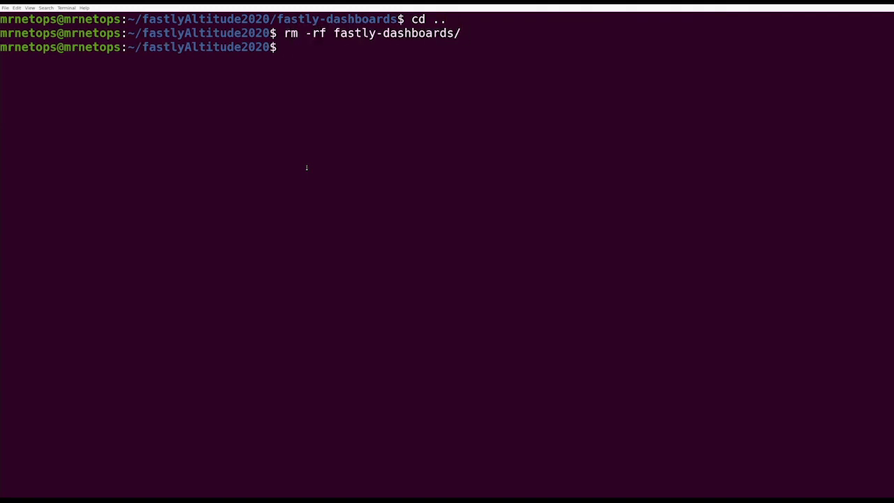
Check the Docker (19.03.11) and docker-compose (1.25.5) versions, advancing to the Docker Compose slide in between
key("ctrl+l")
type("docker ")
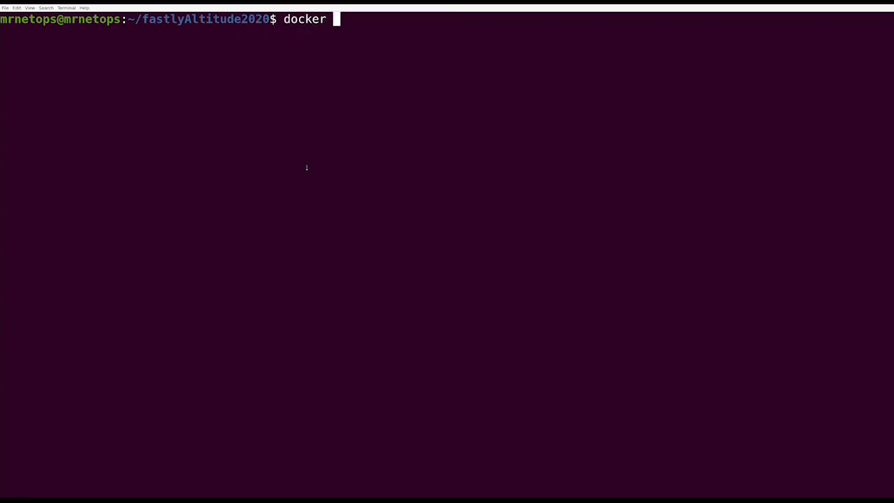
type("-v")
key("Return")
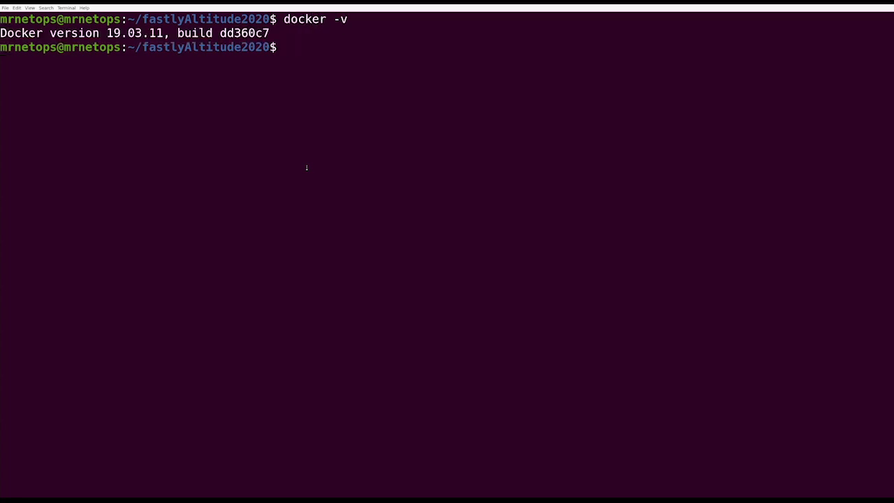
key("alt+Tab")
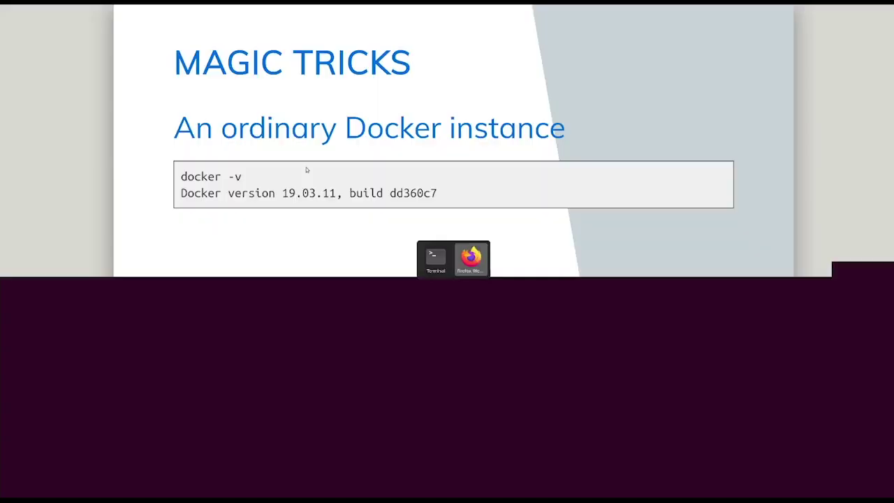
key("Right")
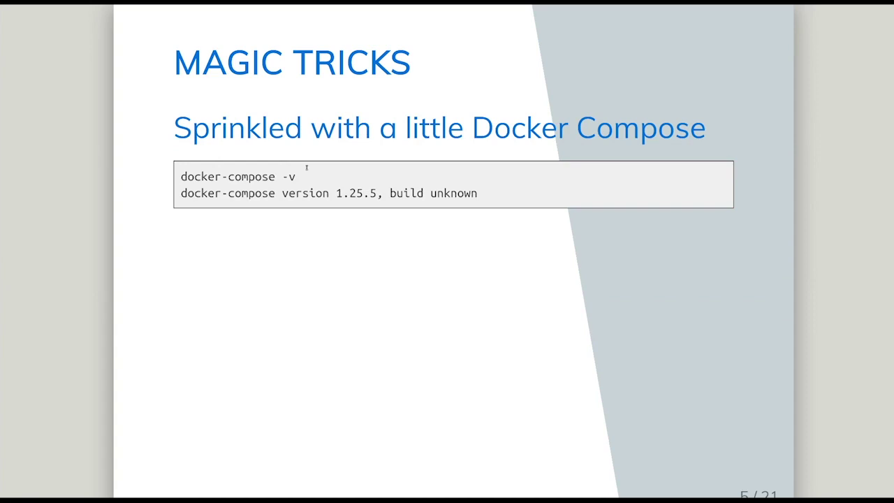
key("alt+Tab")
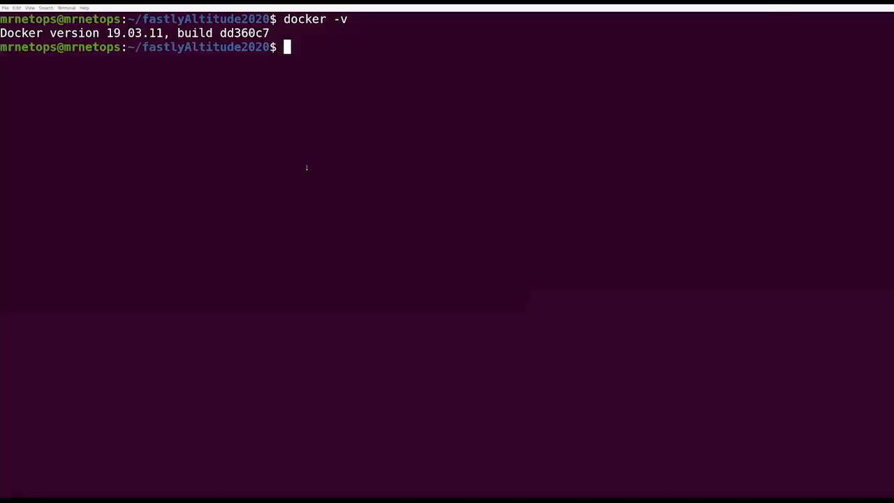
type("docker")
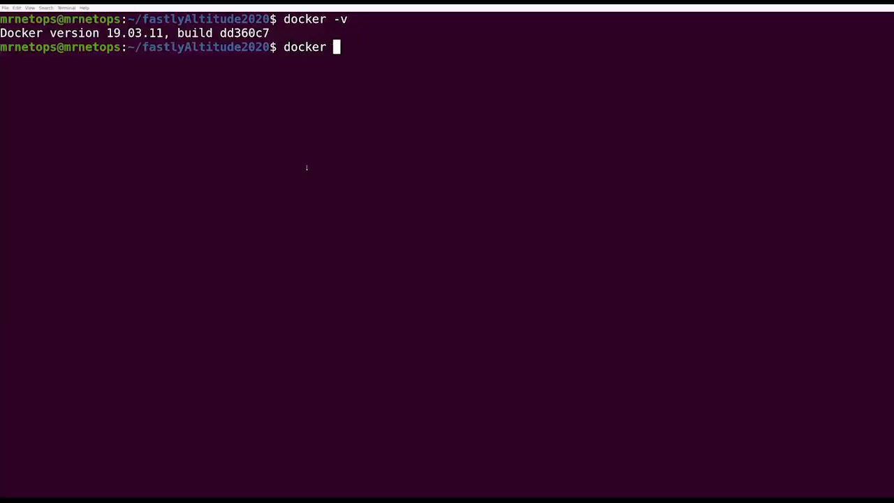
type("-compose ")
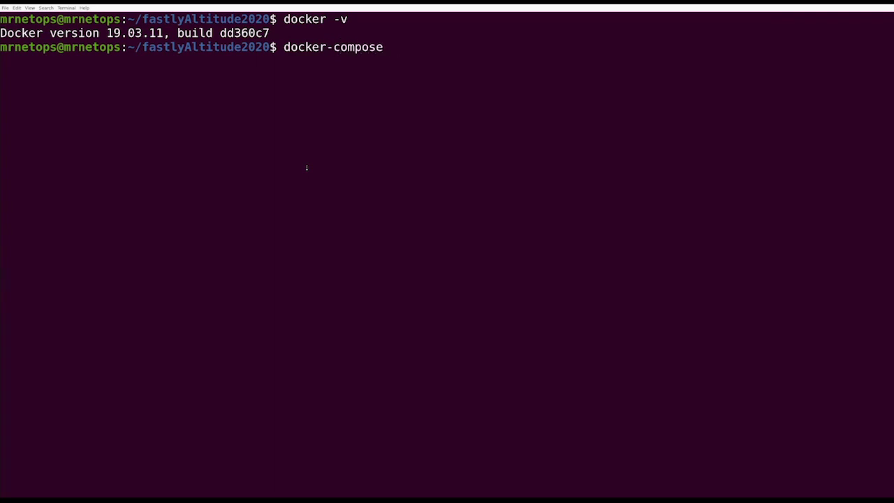
type("-v")
key("Return")
key("alt+Tab")
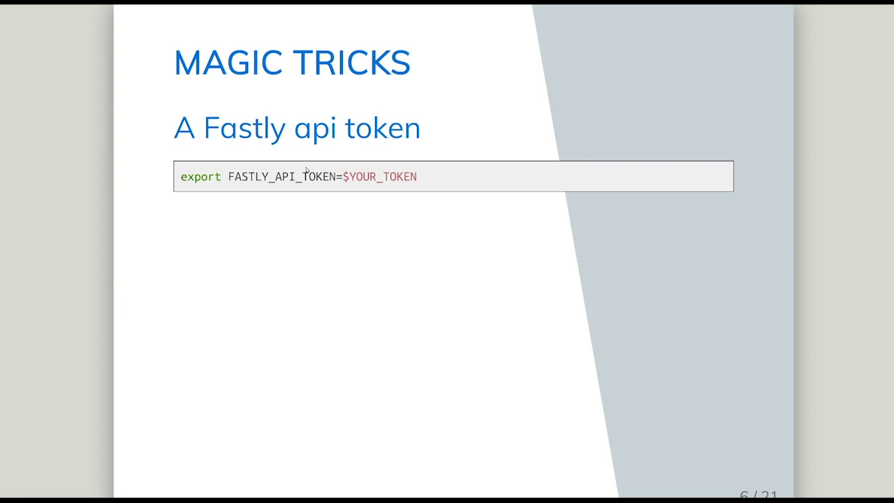
Paste and run the Git repository slide's clone commands to clone and enter fastly-dashboards
key("Right")
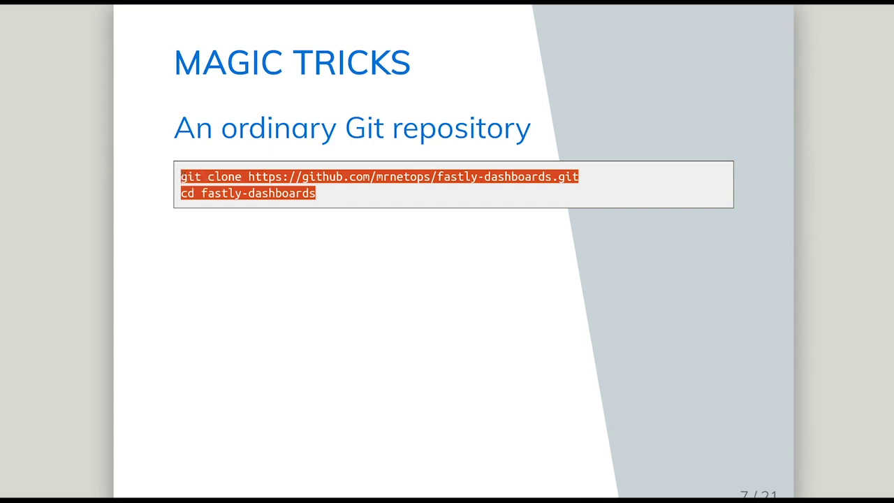
key("alt+Tab")
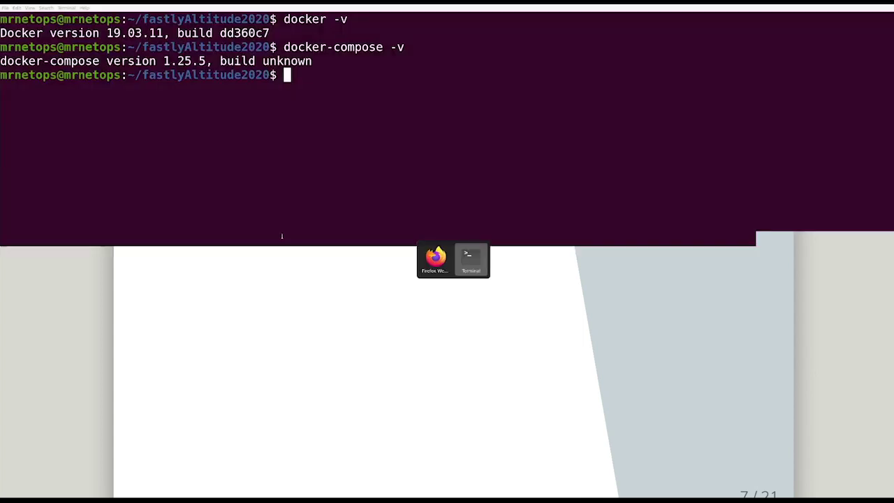
type("git clone https://github.com/mrnetops/fastly-dashboards.git cd fastly-dashboards")
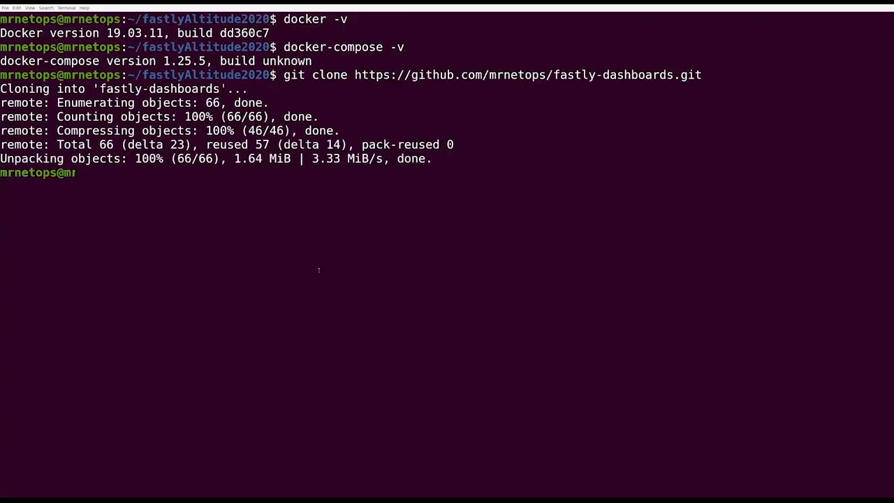
key("Return")
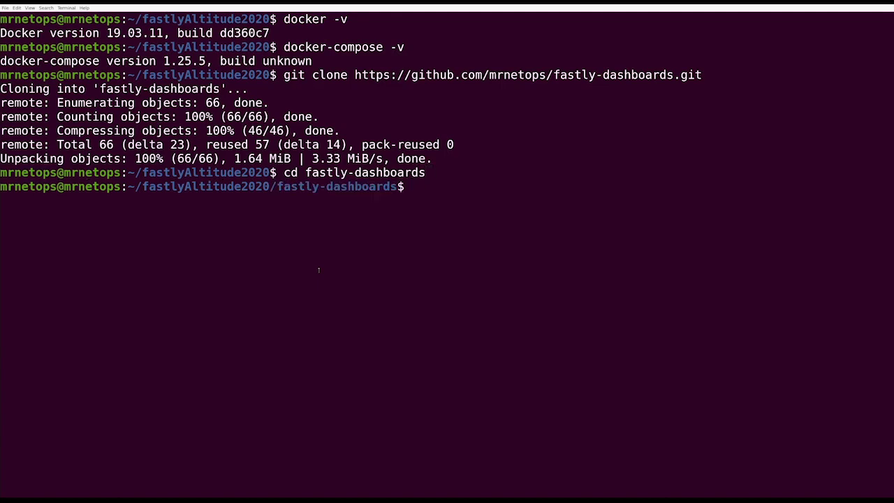
key("alt+Tab")
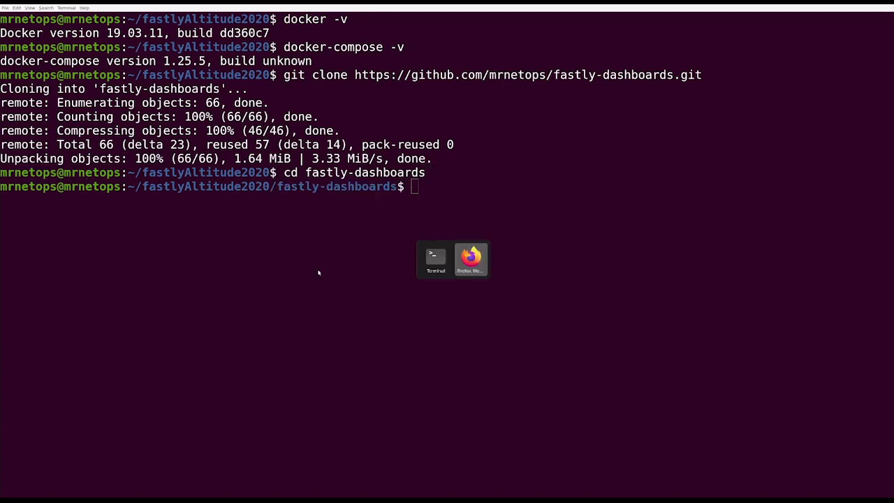
key("alt+Tab")
key("alt+Tab")
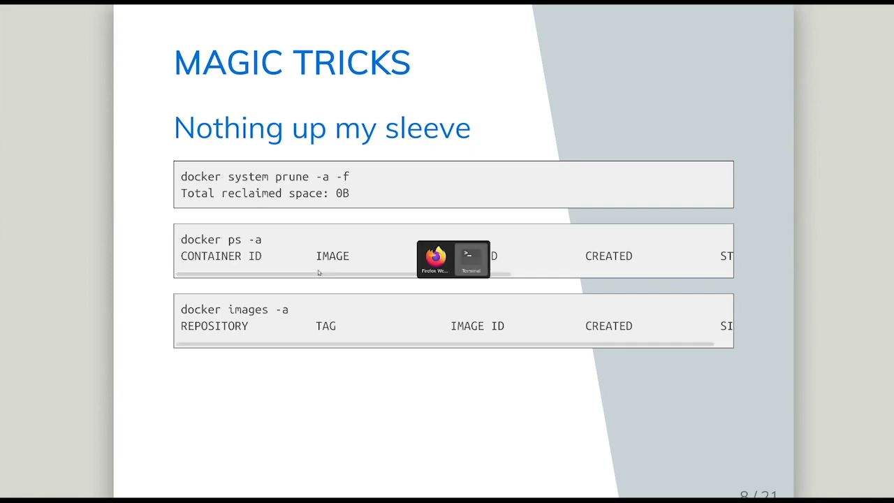
Run docker system prune -a -f twice, reclaiming 363.1MB the first time
type("docker system prune -a -f")
key("Return")
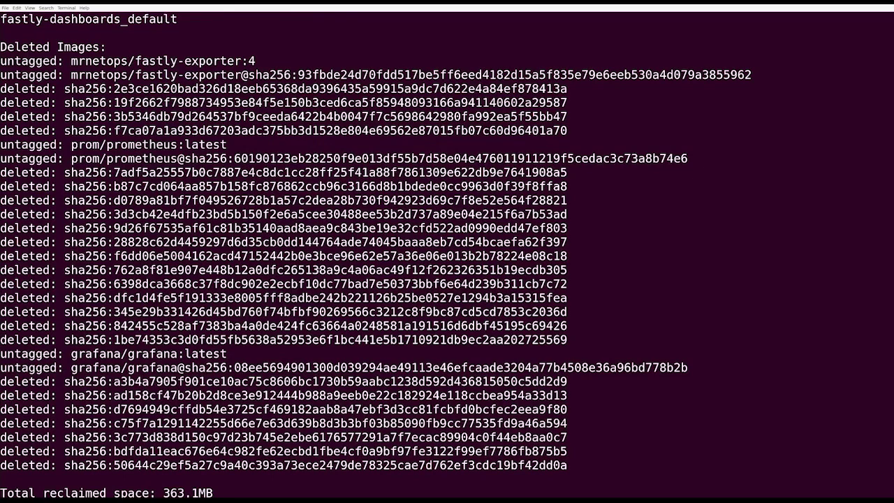
key("Up")
key("Return")
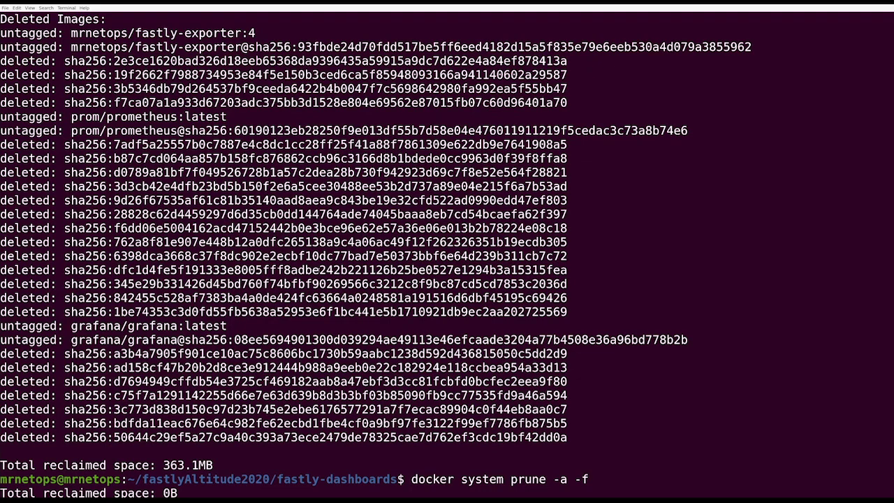
Confirm with docker ps -a and docker images ls that no containers or images remain
type("docker ps -a")
key("Return")
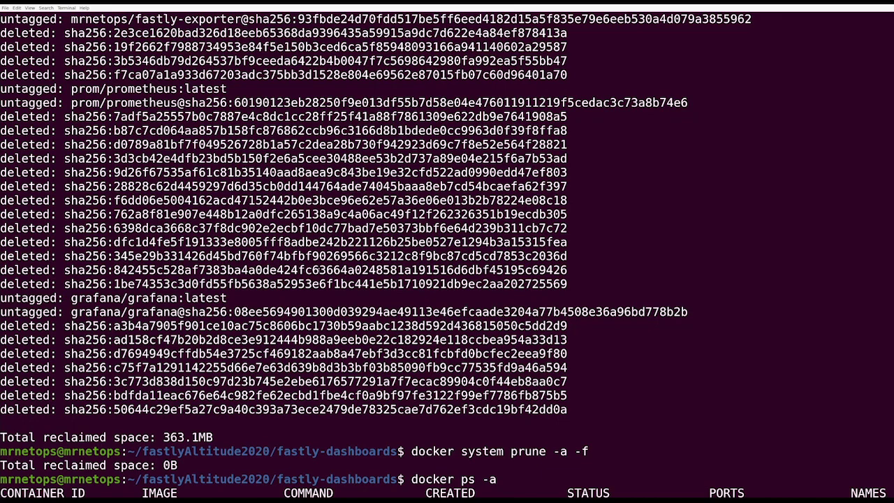
type("docker images ls")
key("Return")
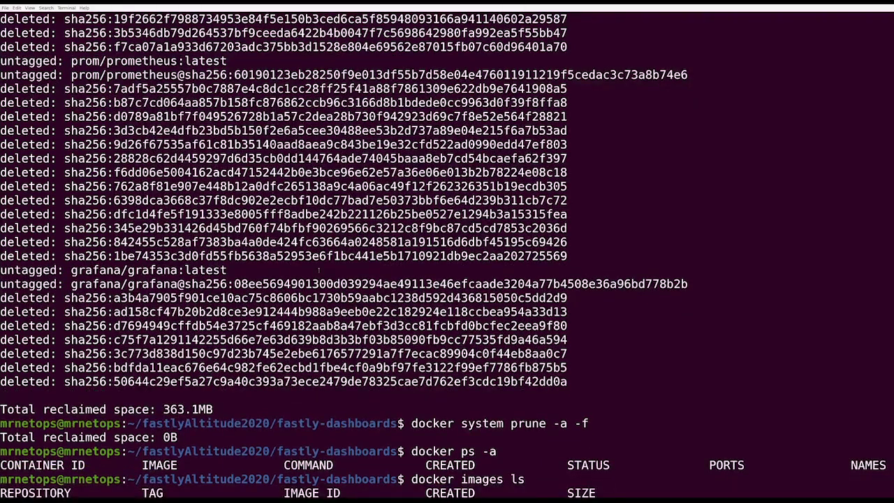
key("alt+Tab")
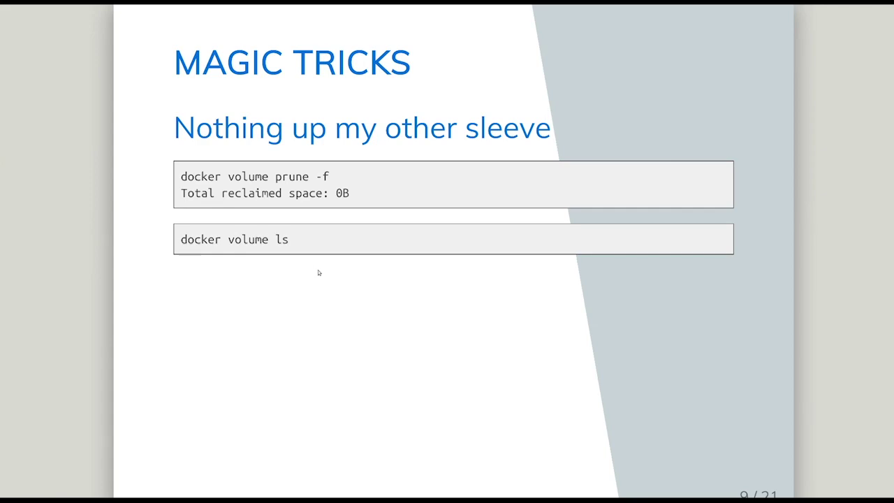
Run docker volume prune, confirming with y to remove prometheus_data and grafana_data (48.54MB), then rerun it
key("alt+Tab")
key("alt+Tab")
key("alt+Tab")
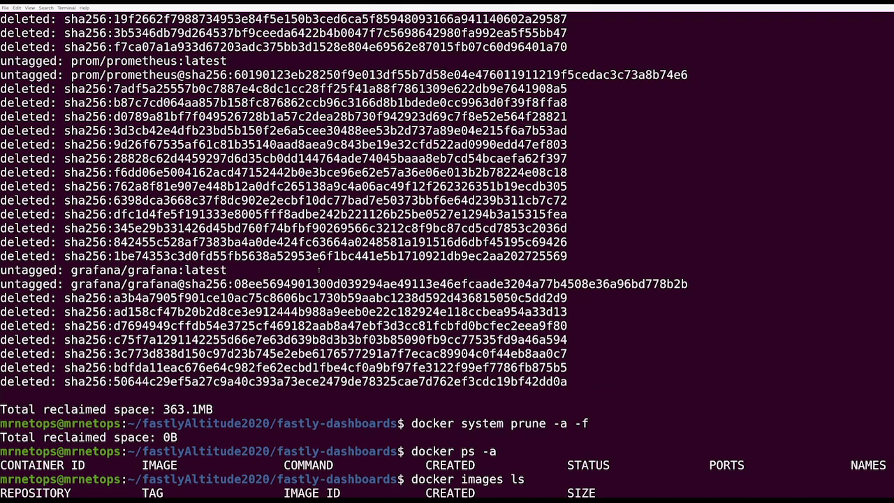
type("docker volume prune")
key("Return")
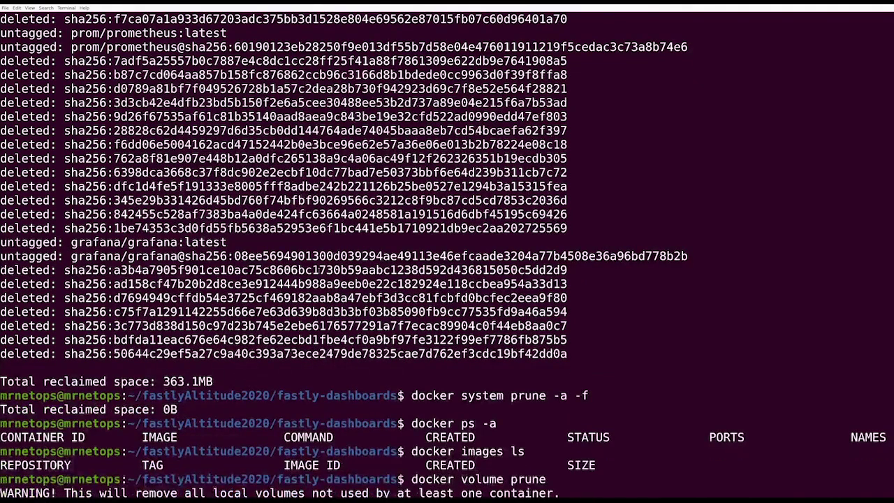
type("y")
key("Return")
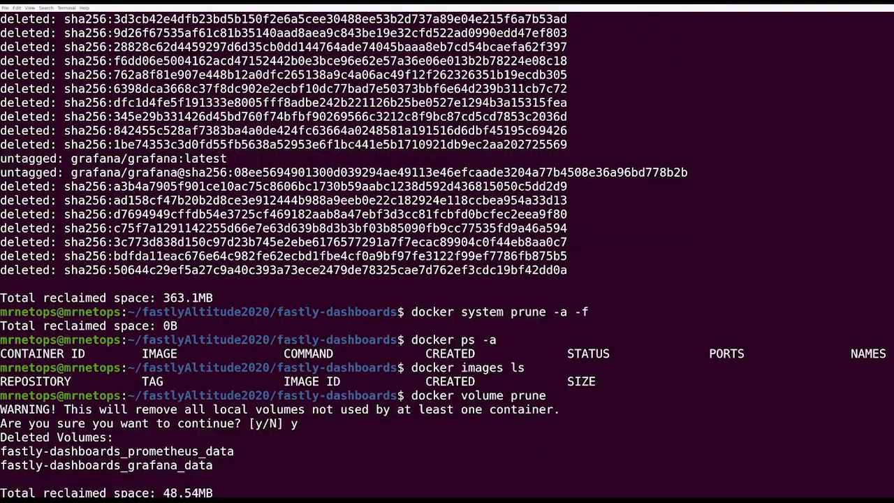
key("Up")
key("Return")
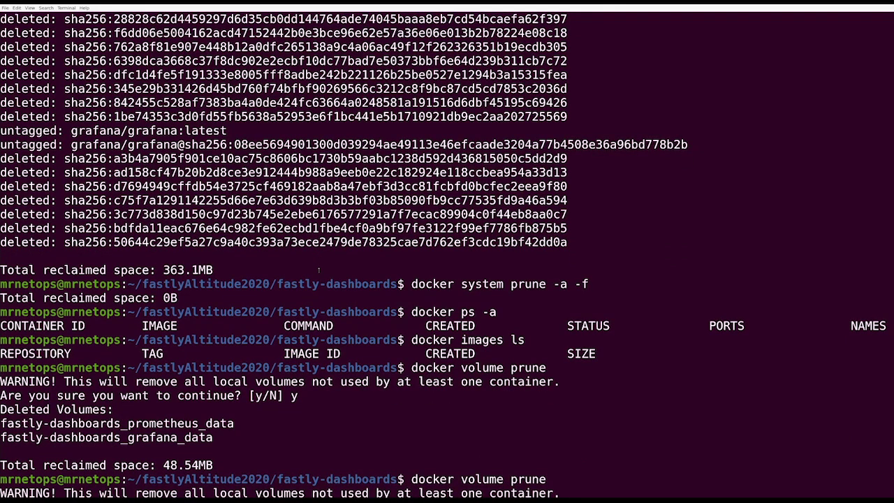
Repeat the volume prune, which reclaims 0B, and verify docker volume ls lists no volumes
type("docker volume ls")
key("Return")
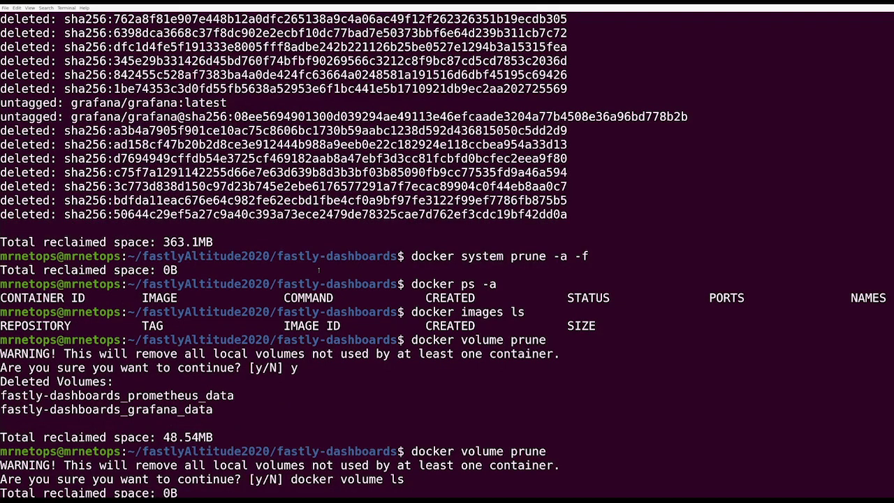
key("Up")
key("Return")
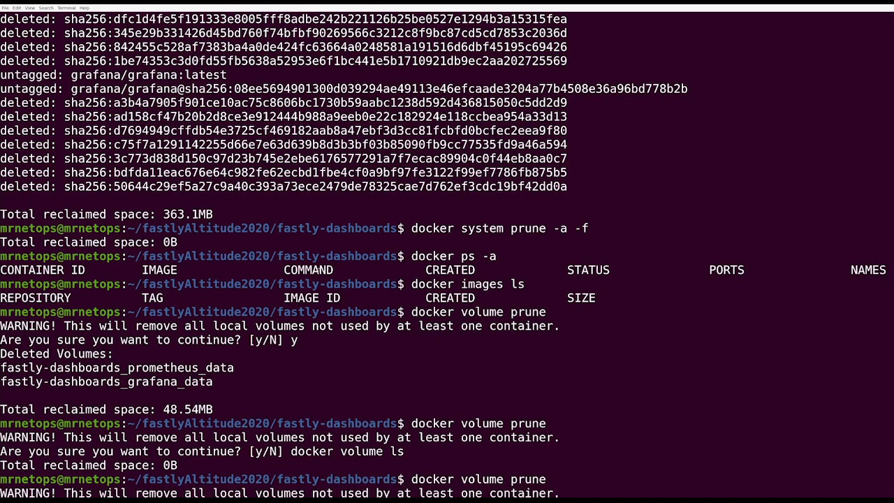
type("y")
key("Return")
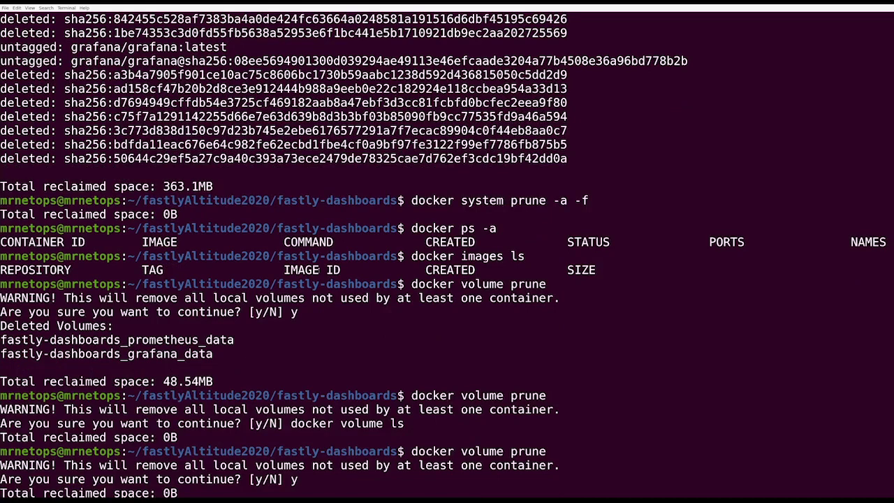
type("docker volume ls")
key("Return")
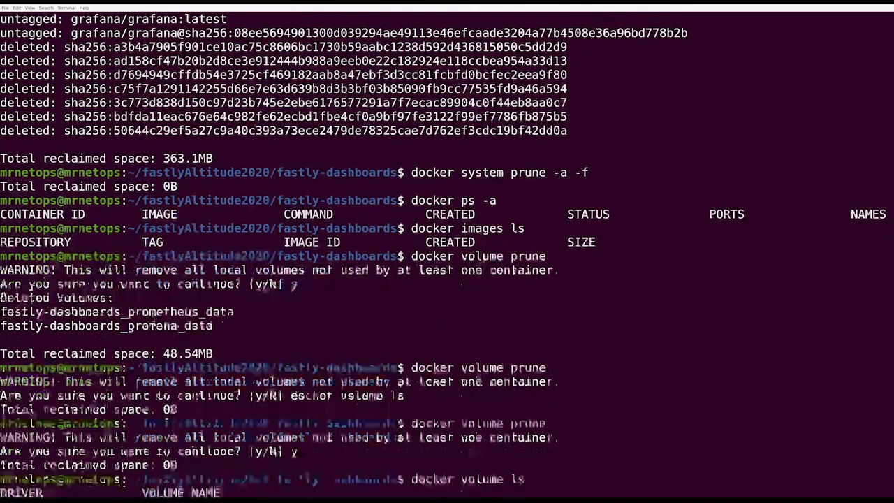
key("alt+Tab")
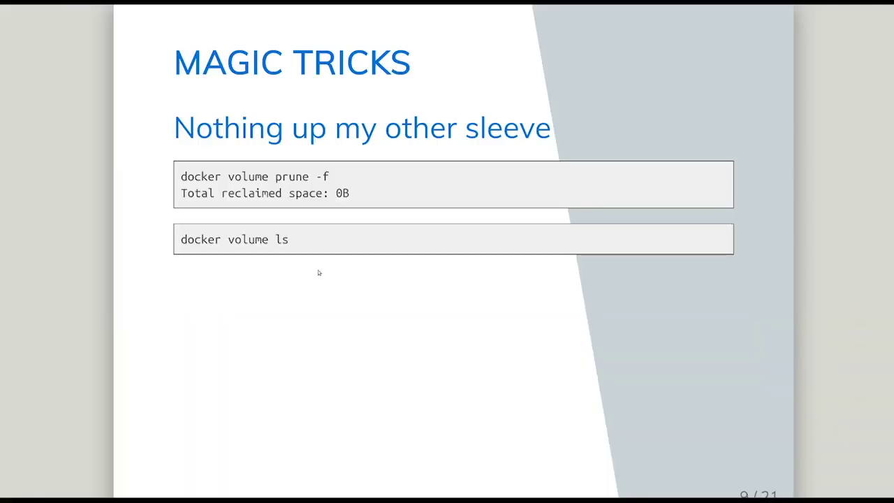
Advance to the 'MAGIC TRICKS' ./scripts/anonymize.sh slide (10/21) and return to the terminal
key("Right")
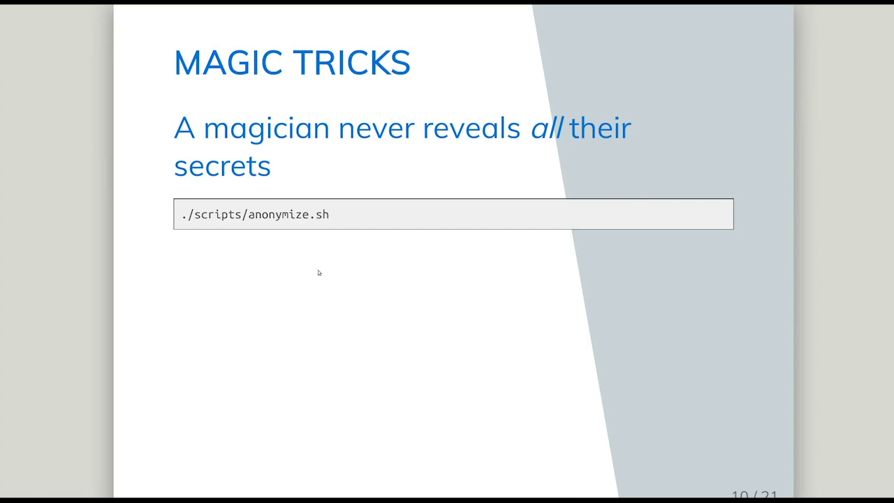
key("alt+Tab")
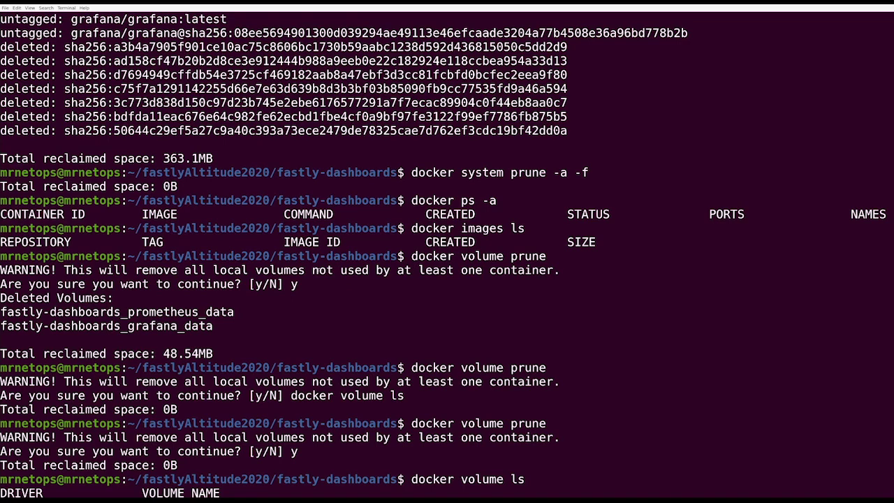
Enter ./scripts/anonymize.sh at the prompt and advance the slides to 'Some magic words!' (11/21)
type("./scripts/anonymize.sh")
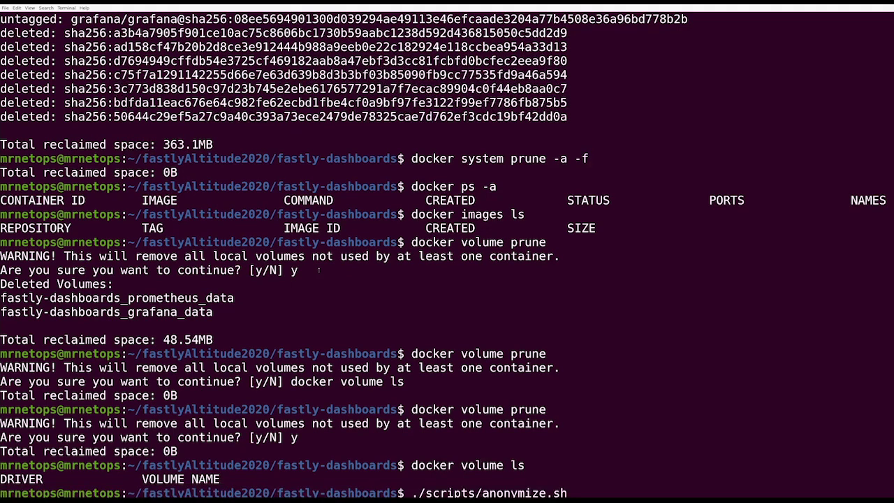
key("alt+Tab")
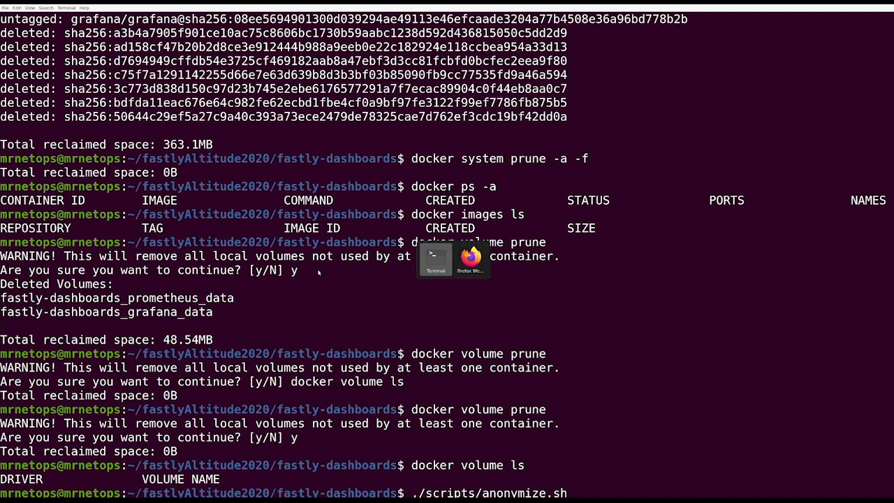
key("alt+Tab")
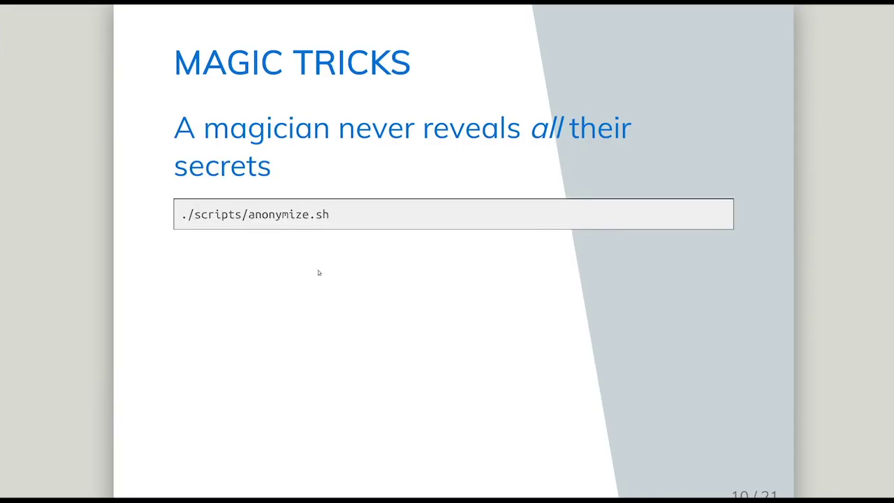
key("Right")
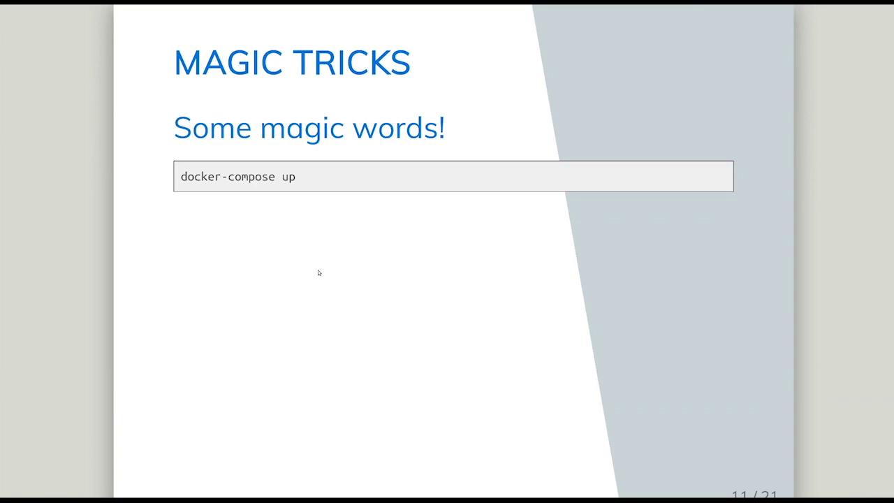
Run ./scripts/anonymize.sh and docker-compose up, bringing Grafana up on port 3000 with fastly-exporter running
key("alt+Tab")
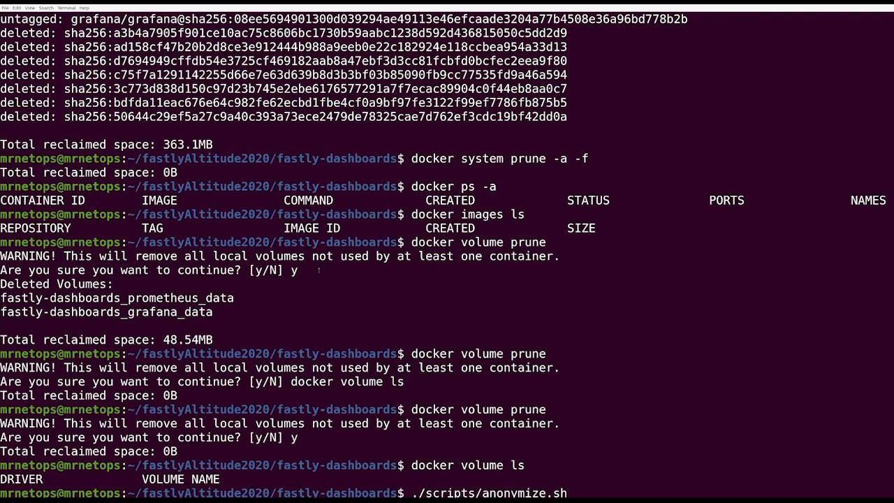
key("Return")
type("docker-compose up")
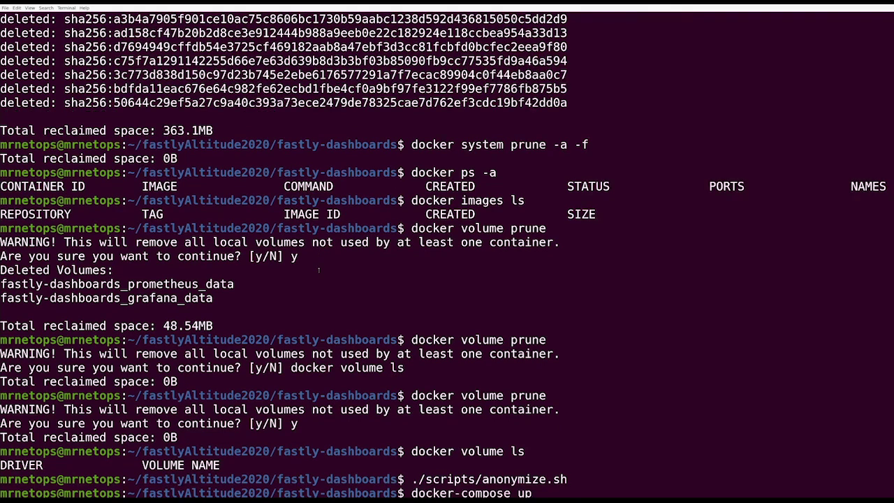
key("Return")
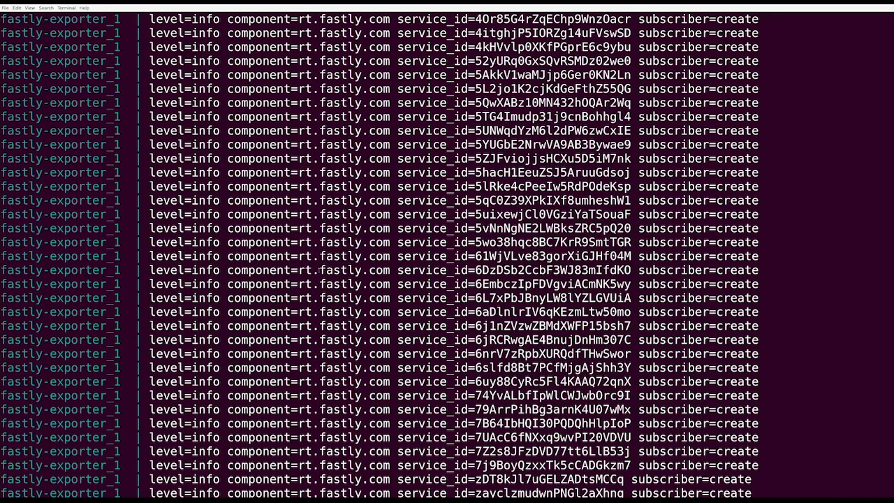
key("alt+Tab")
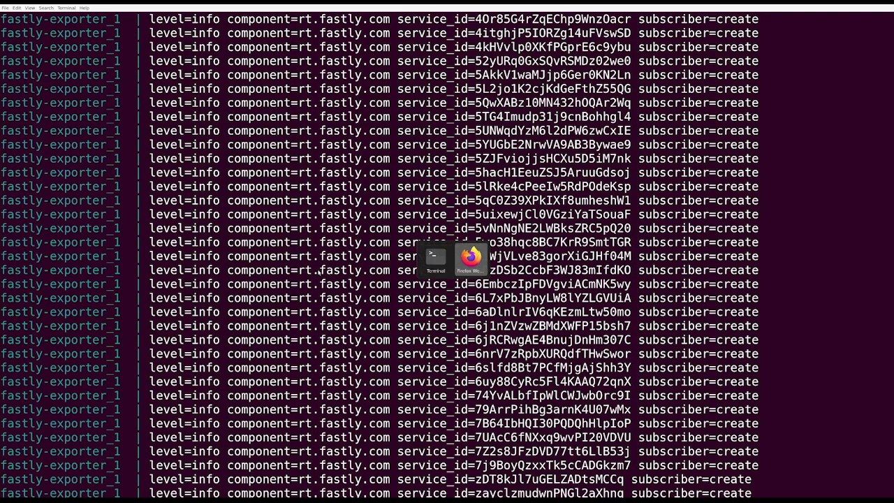
key("alt+Tab")
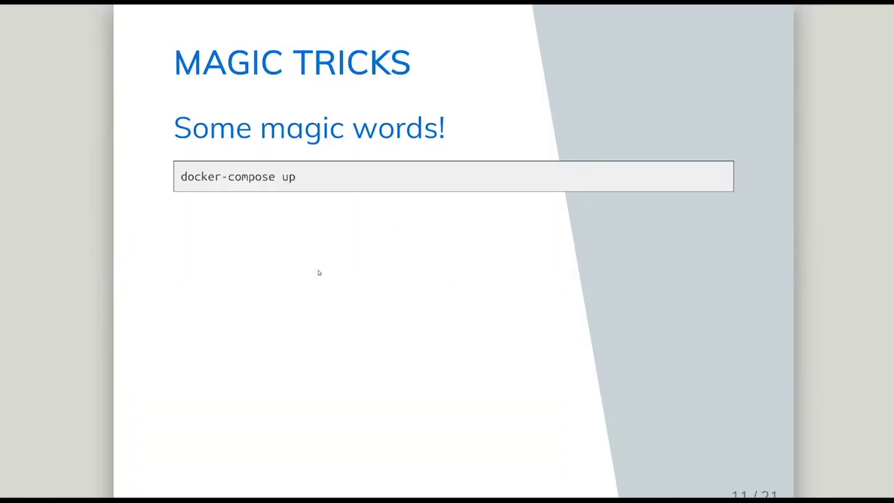
Advance to the TA-DA slide and open the localhost:3000 Grafana Fastly Dashboard full screen
key("Right")
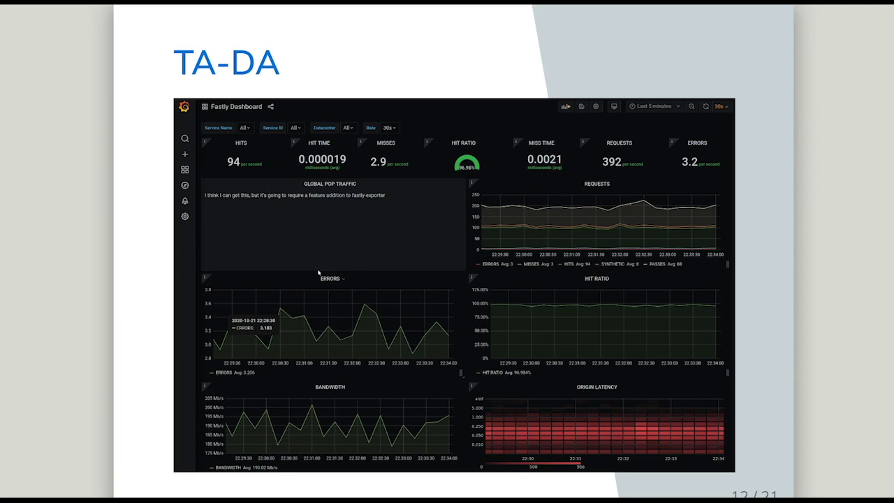
key("F11")
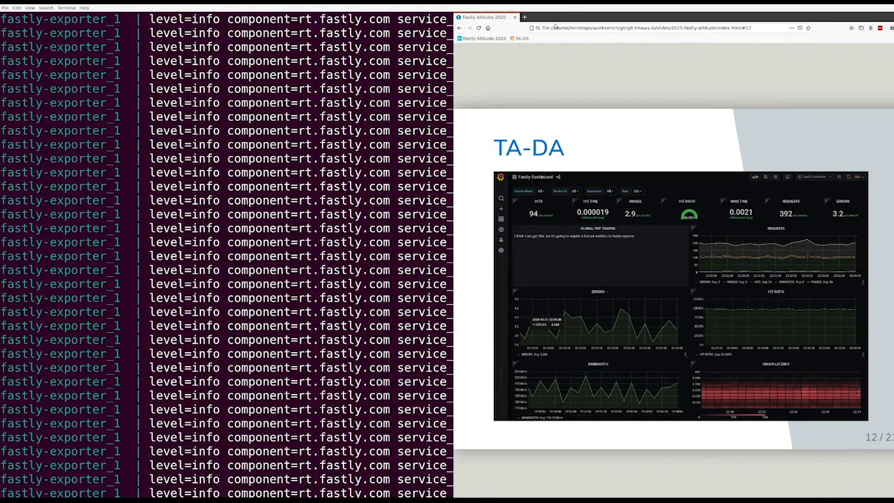
left_click(518, 39)
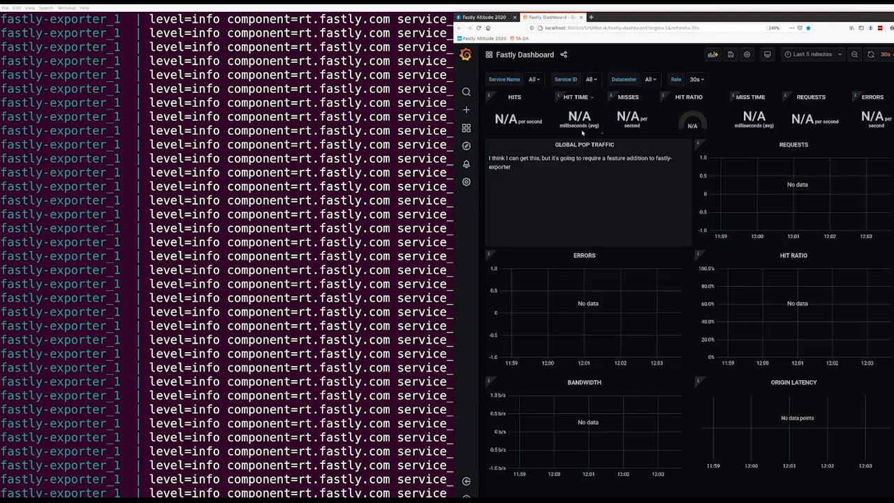
key("F11")
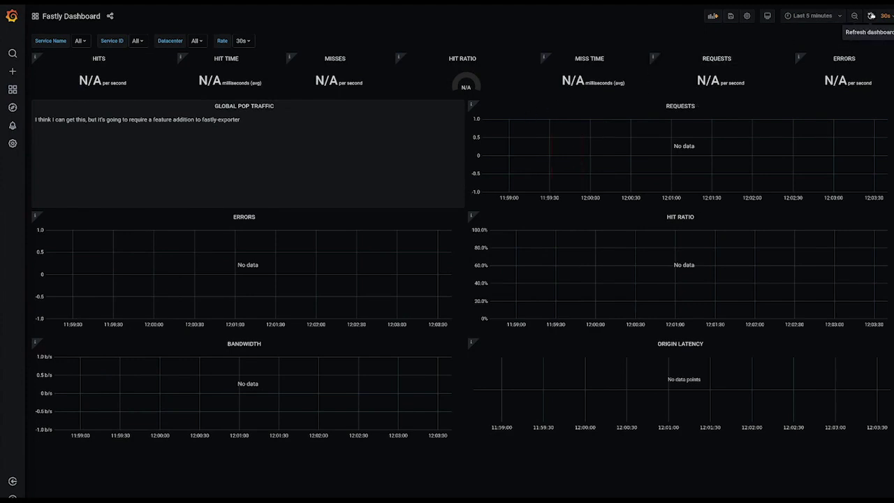
Refresh the Fastly Dashboard until it shows 121 hits, 358 requests/s and a 95.01% hit ratio
left_click(871, 16)
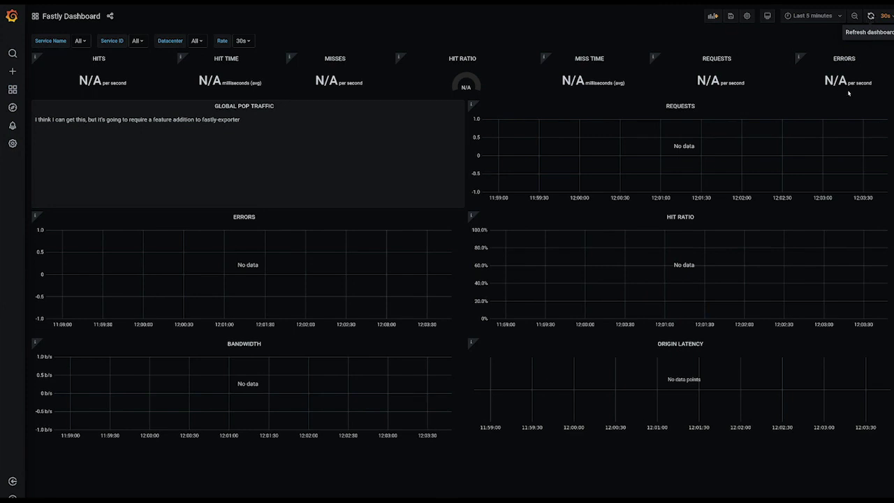
left_click(870, 16)
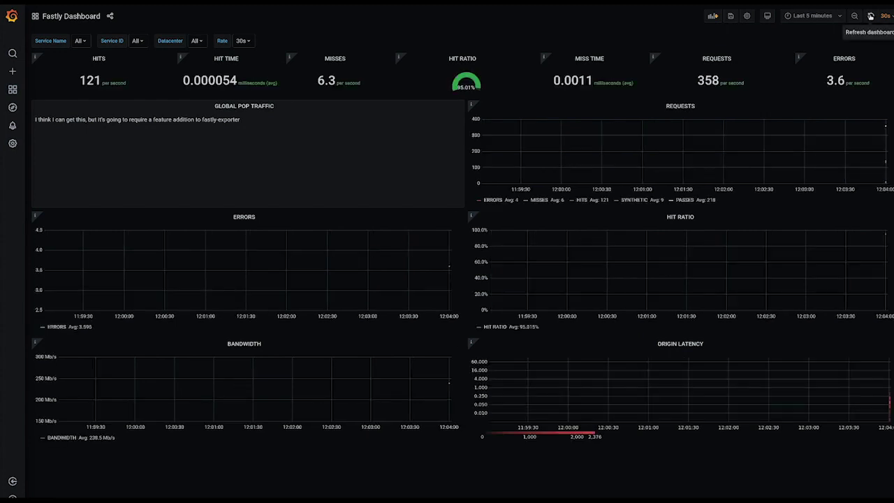
left_click(871, 16)
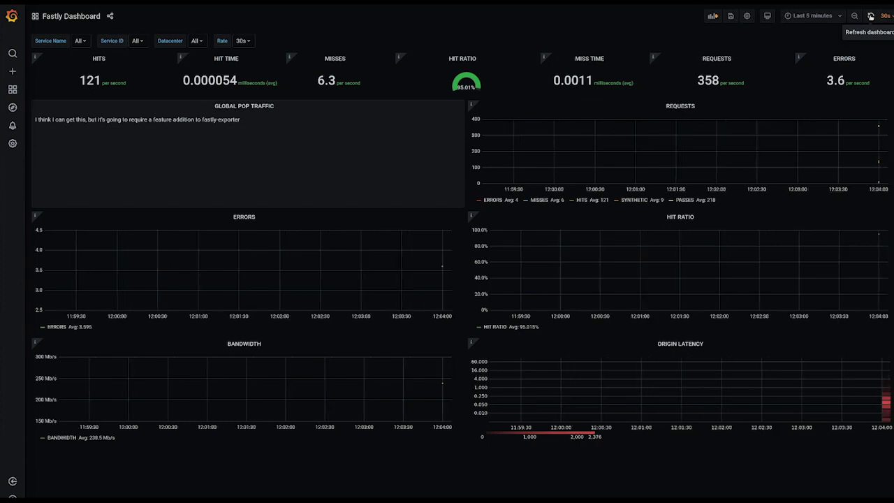
left_click(871, 16)
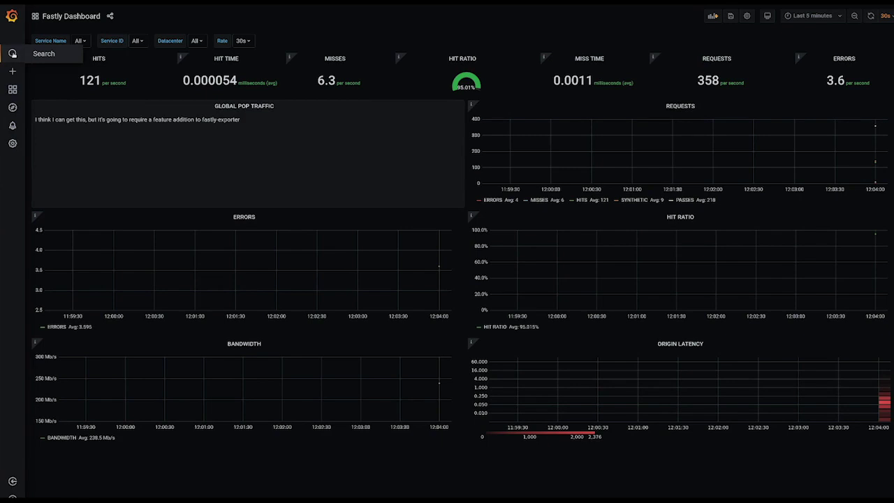
Open the Fastly Service dashboard from the Recent list in dashboard search
left_click(13, 53)
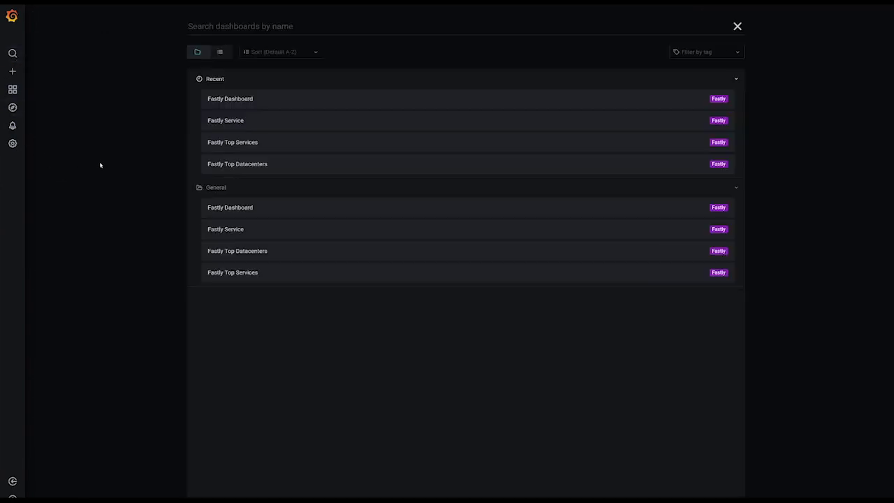
left_click(235, 122)
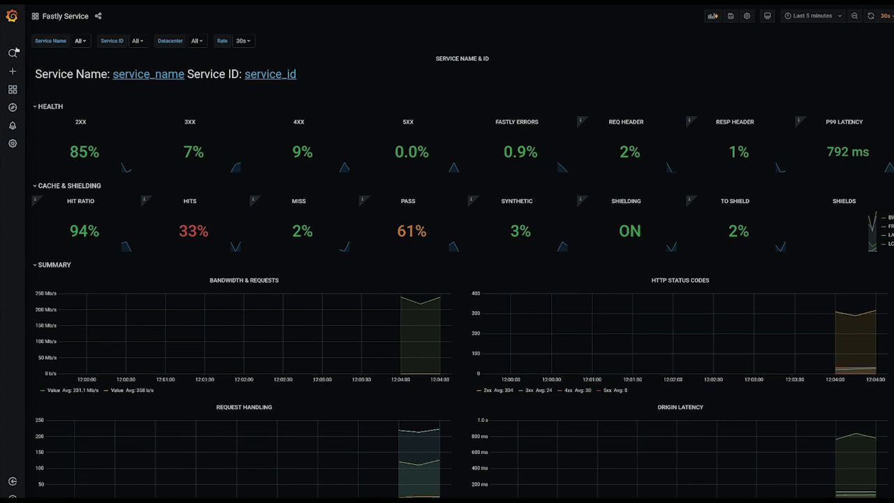
left_click(139, 41)
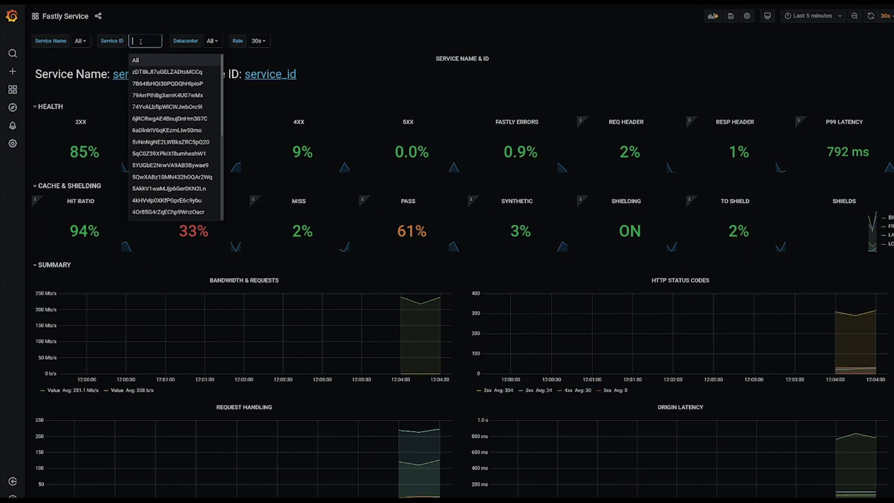
left_click(185, 17)
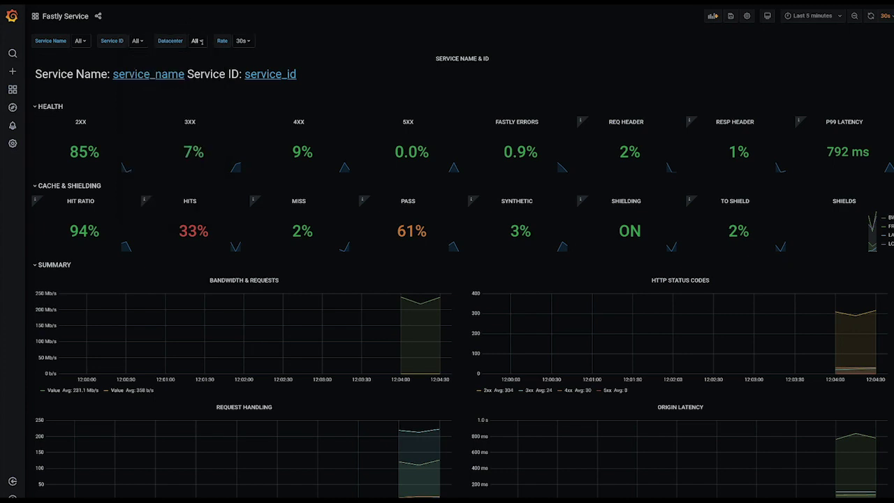
left_click(198, 40)
left_click(302, 25)
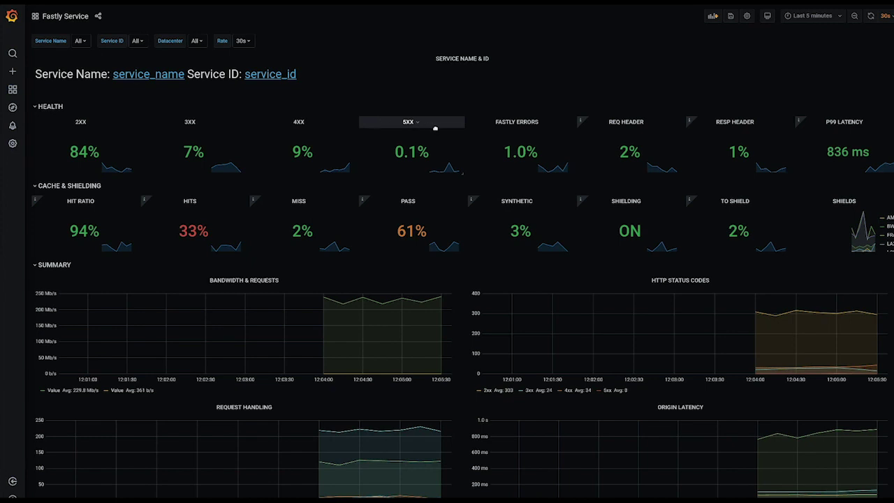
Switch from the full-screen Fastly Service dashboard to the terminal window with Alt+Tab
key("alt+Tab")
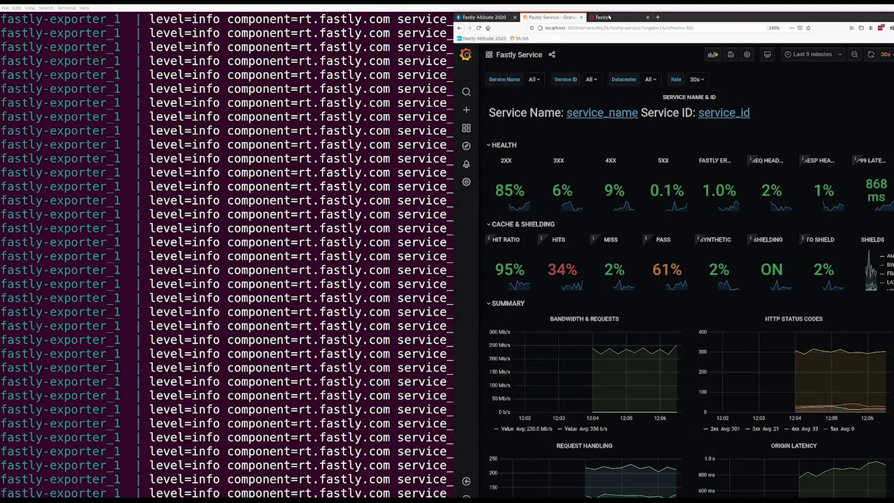
Review the preprod service's Fastly configuration full screen, then return to Grafana's Fastly Service dashboard full screen
left_click(607, 17)
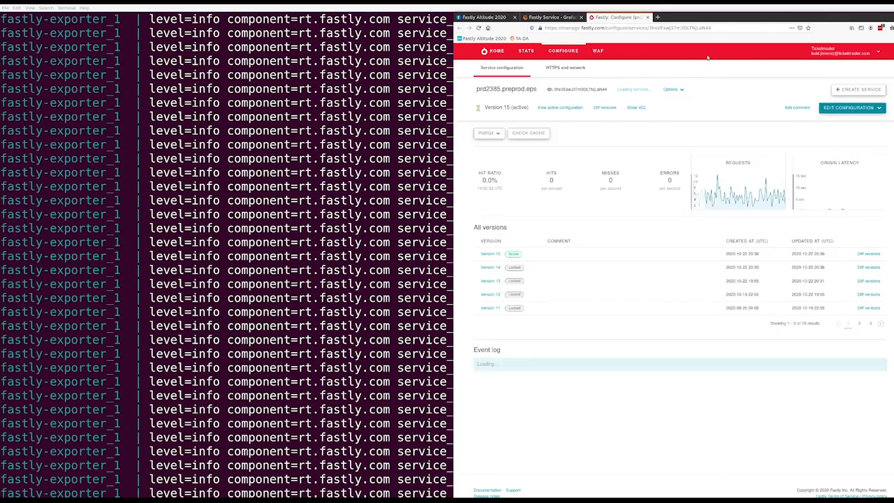
key("F11")
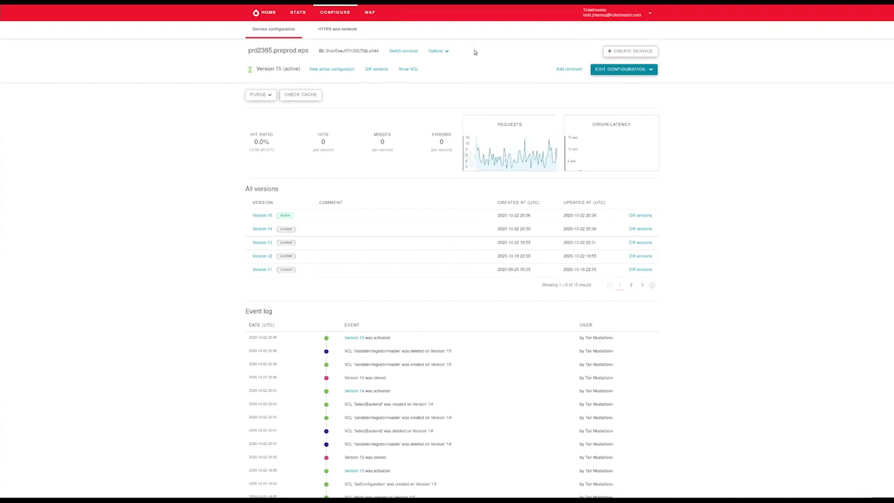
key("F11")
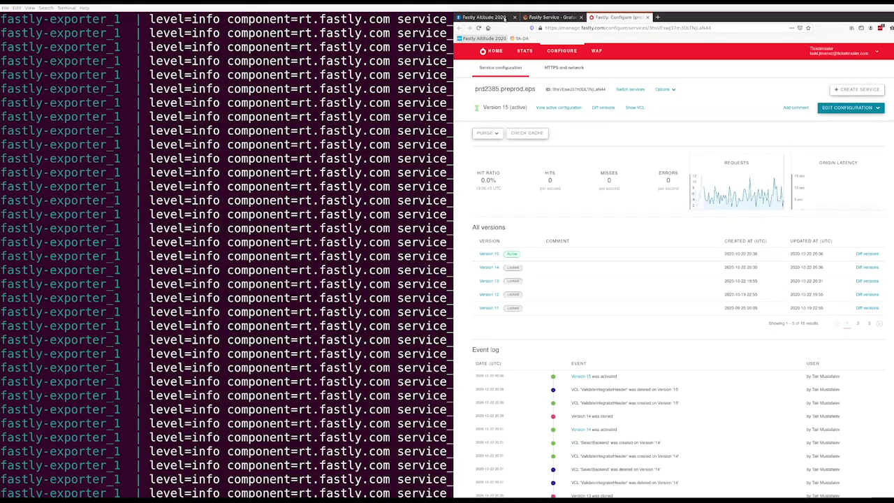
left_click(559, 21)
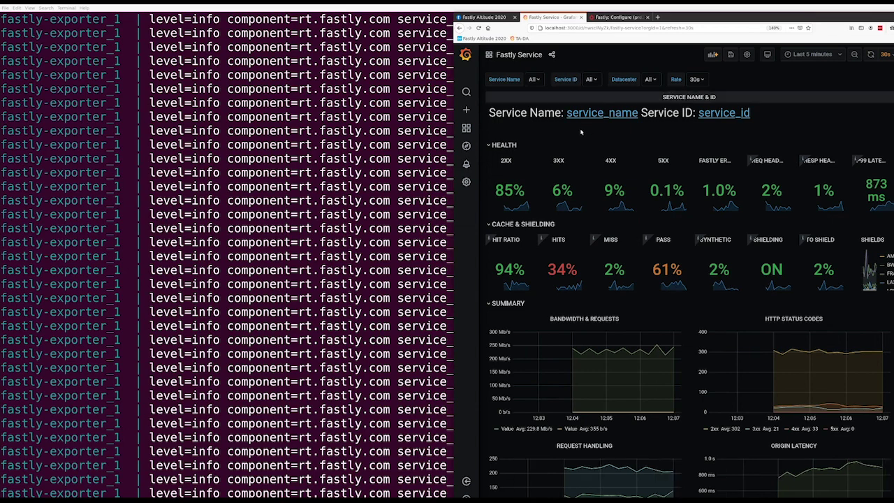
key("F11")
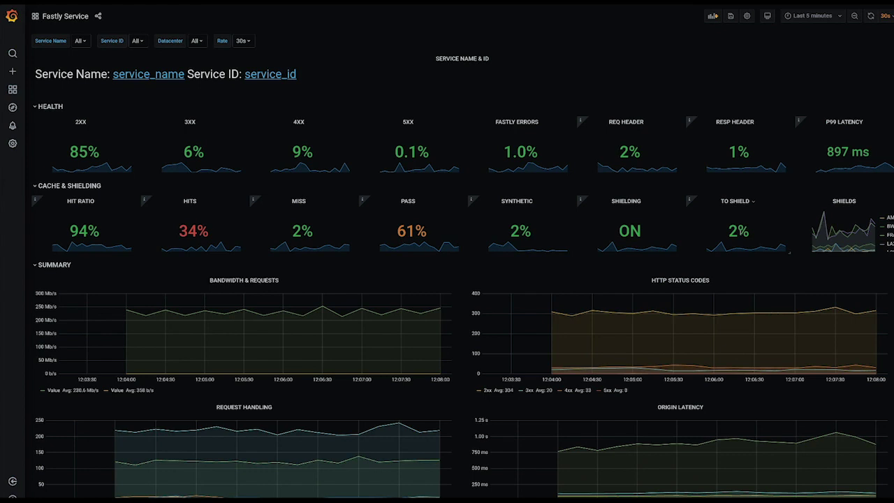
mouse_move(828, 243)
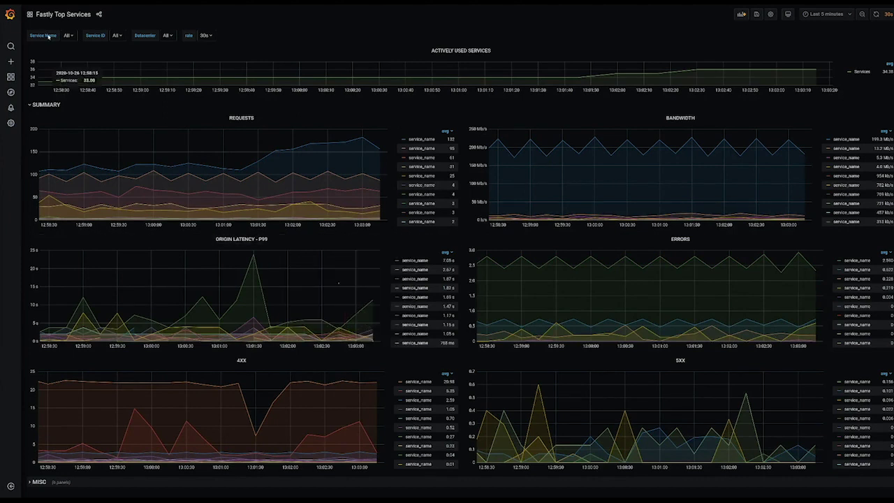
Browse the service ID and datacenter filter lists, keeping the datacenter filter on All
left_click(120, 36)
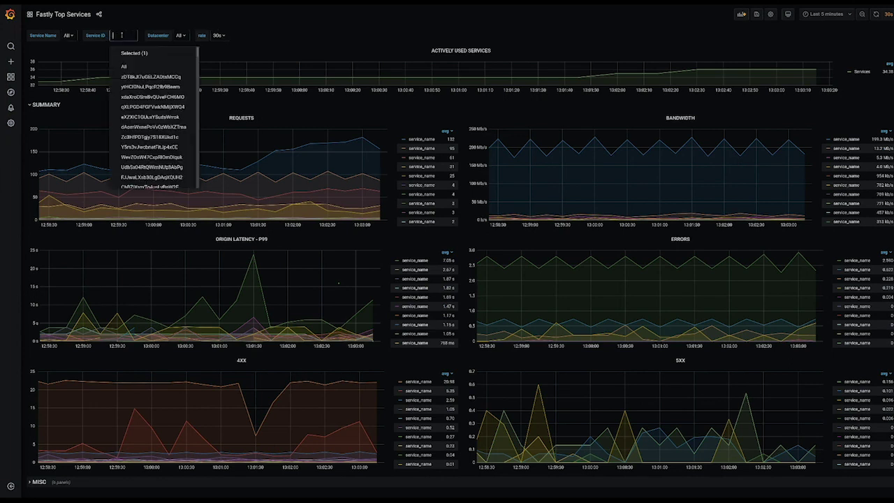
left_click(181, 35)
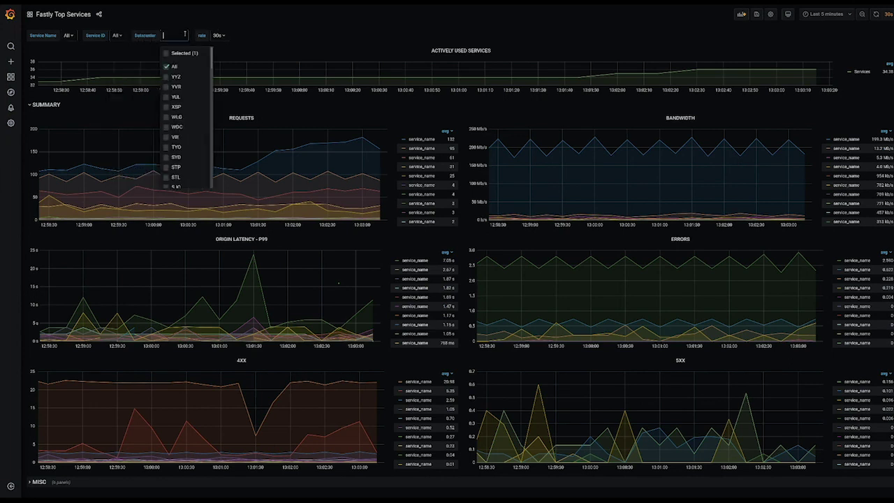
left_click(270, 19)
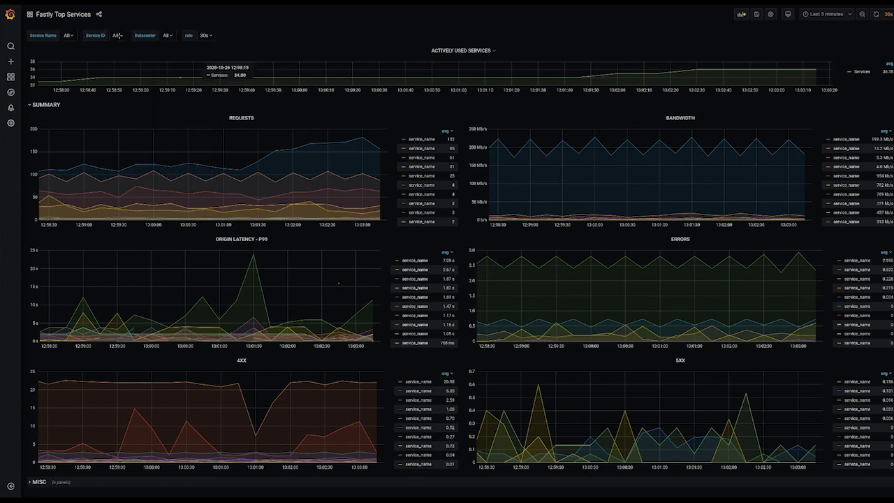
Filter the dashboard to every listed service ID individually, then bring up a Requests graph point's data links
left_click(118, 35)
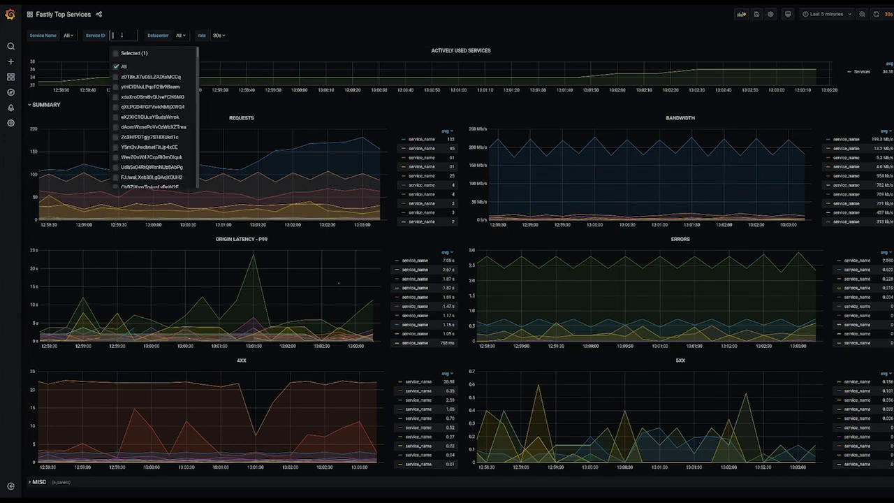
left_click(116, 77)
left_click(116, 86)
left_click(117, 97)
left_click(117, 107)
left_click(116, 117)
left_click(116, 127)
left_click(116, 137)
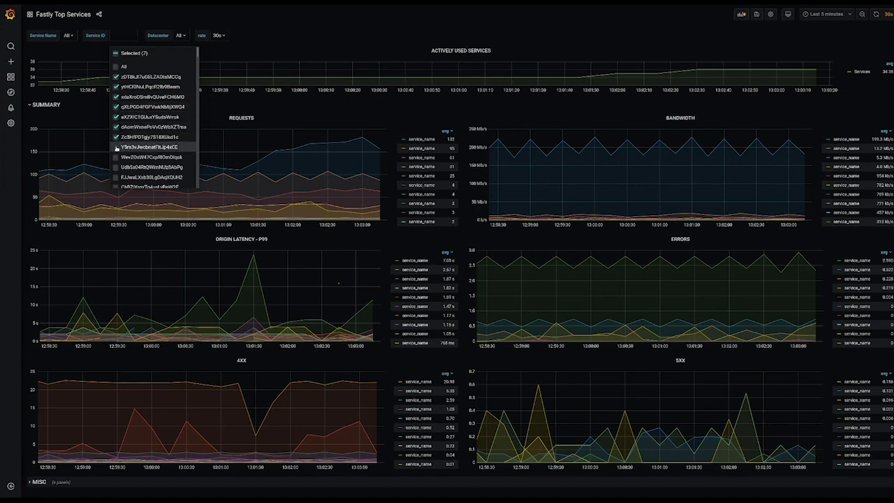
left_click(115, 147)
left_click(116, 157)
left_click(116, 167)
left_click(116, 177)
left_click(116, 187)
scroll(130, 176, "down", 3)
left_click(116, 142)
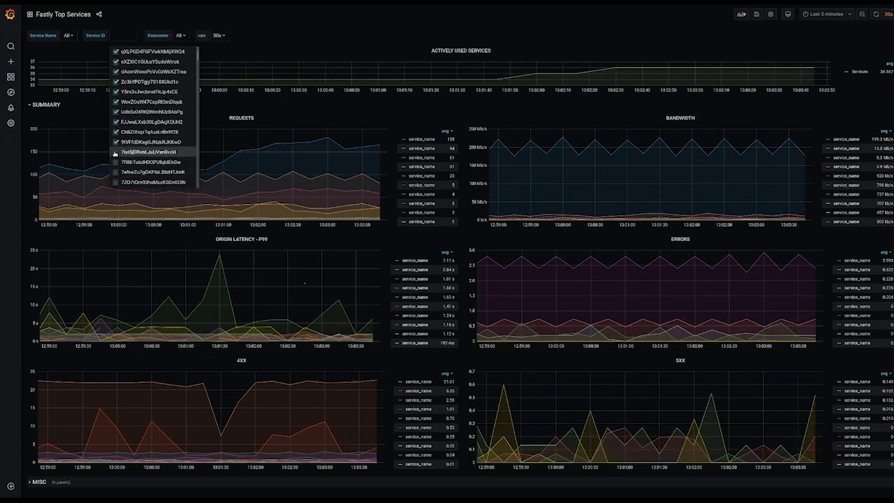
left_click(116, 152)
left_click(116, 162)
left_click(116, 172)
left_click(116, 183)
scroll(144, 168, "down", 4)
scroll(144, 168, "down", 3)
left_click(116, 63)
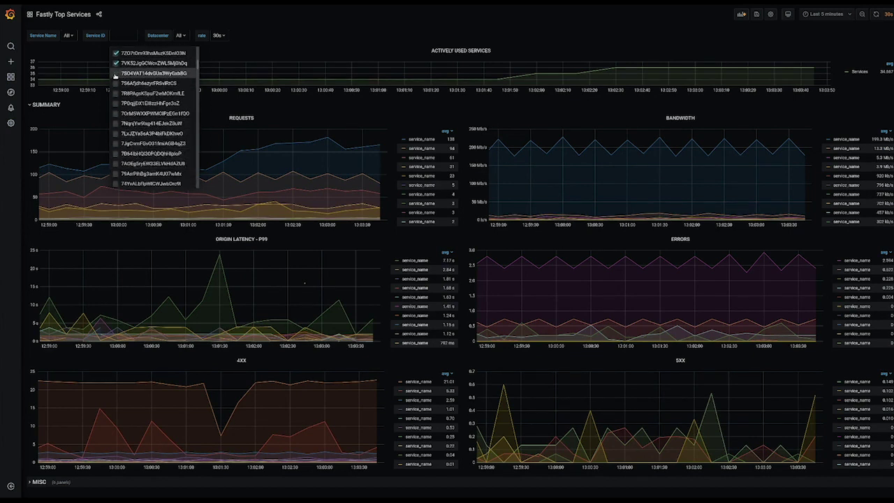
left_click(116, 73)
left_click(116, 83)
left_click(116, 94)
left_click(116, 103)
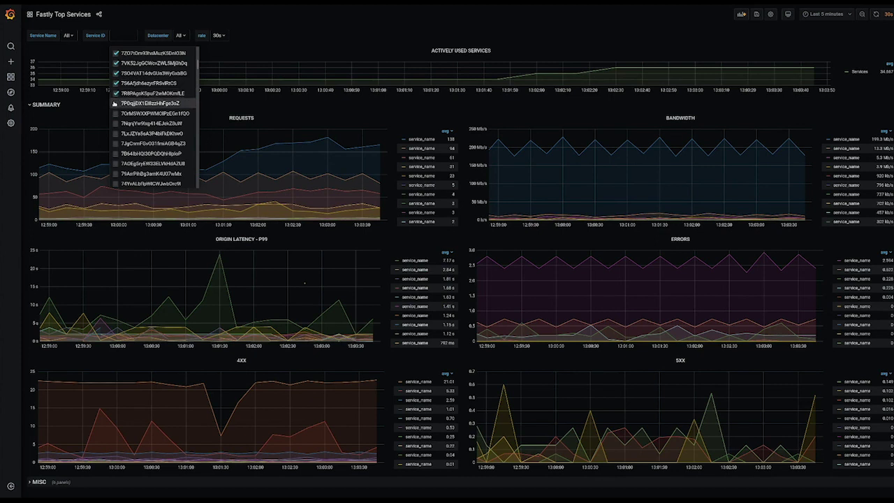
left_click(116, 113)
left_click(116, 123)
left_click(116, 134)
left_click(116, 143)
left_click(115, 153)
left_click(116, 163)
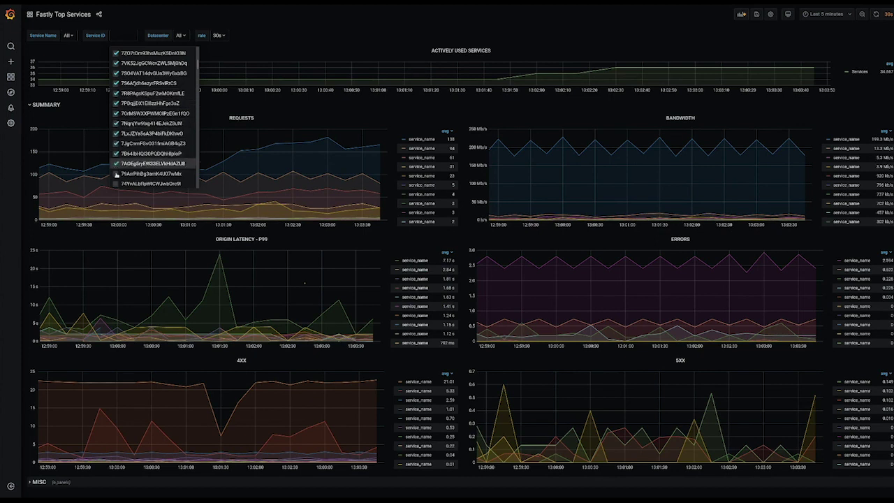
left_click(116, 173)
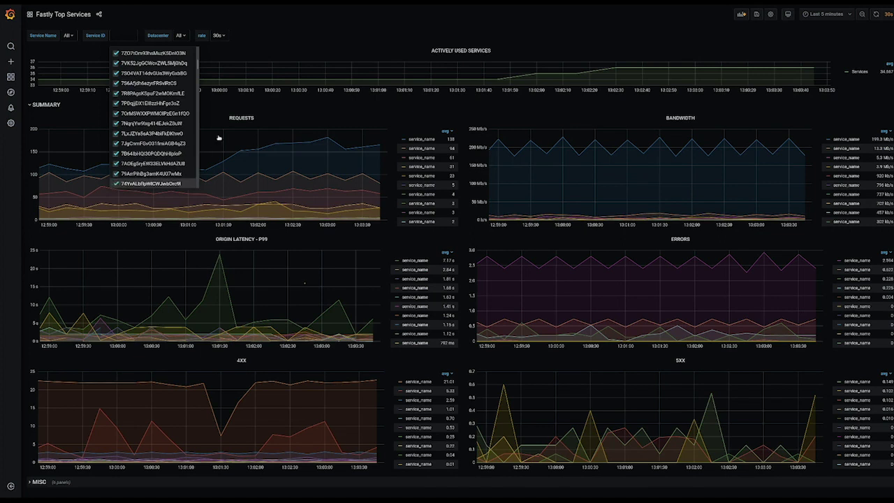
left_click(116, 184)
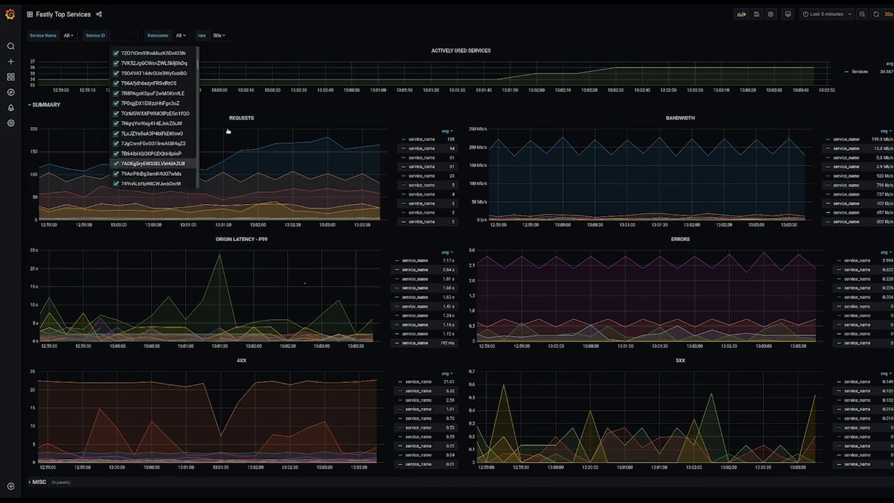
left_click(306, 109)
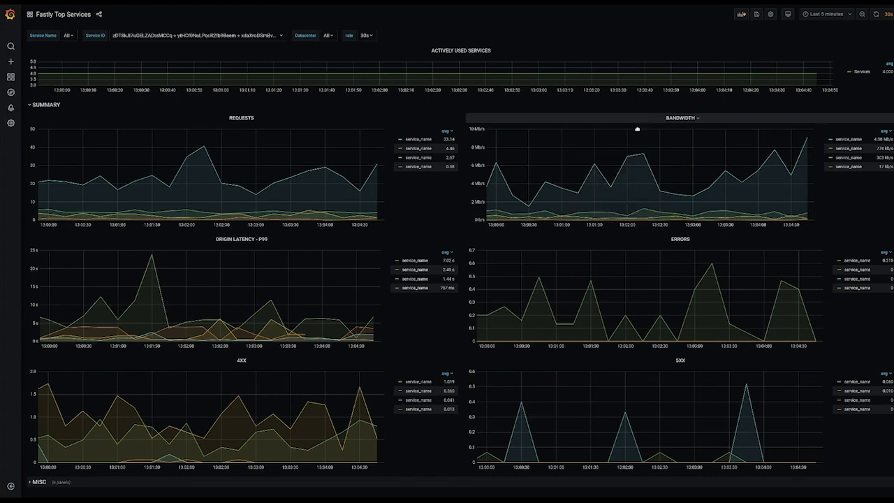
left_click(188, 217)
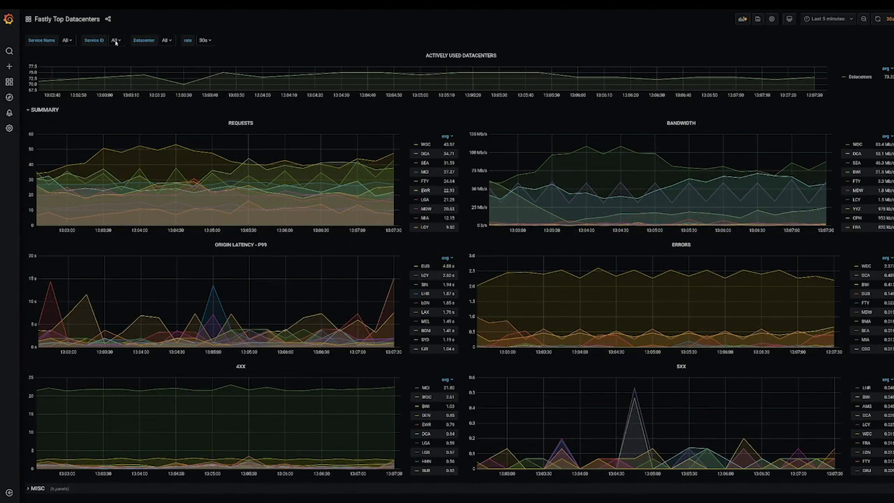
Check the available service IDs on Top Datacenters and close the list, keeping All
left_click(116, 41)
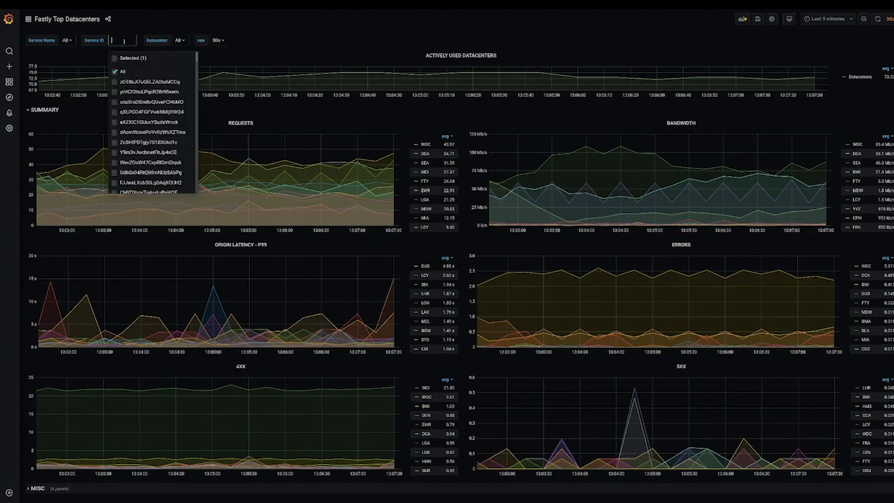
left_click(180, 32)
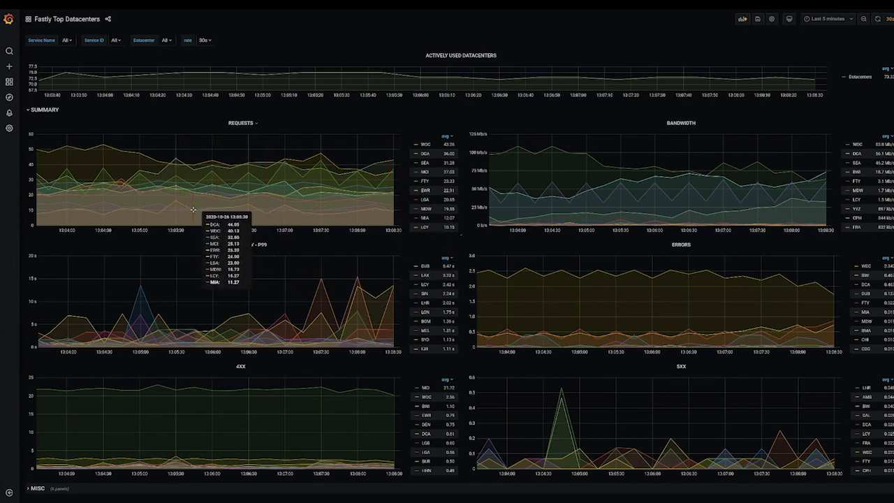
Open the data links for the MIA point on the Requests graph
left_click(192, 210)
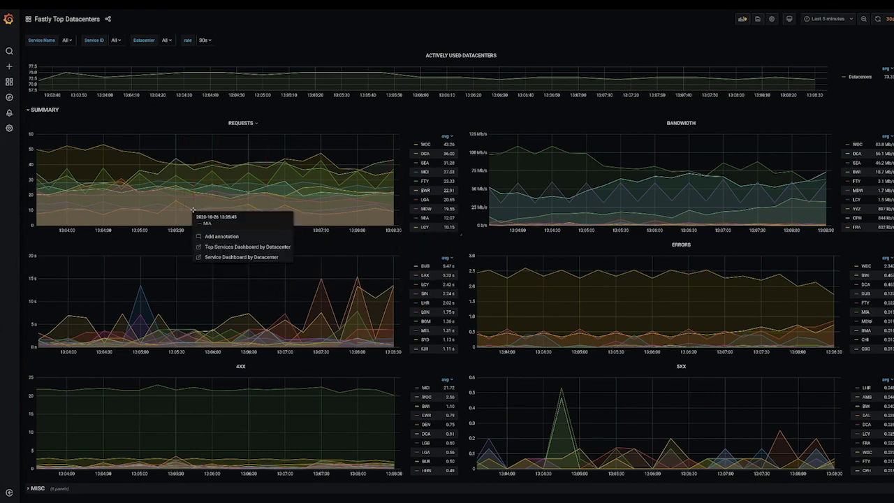